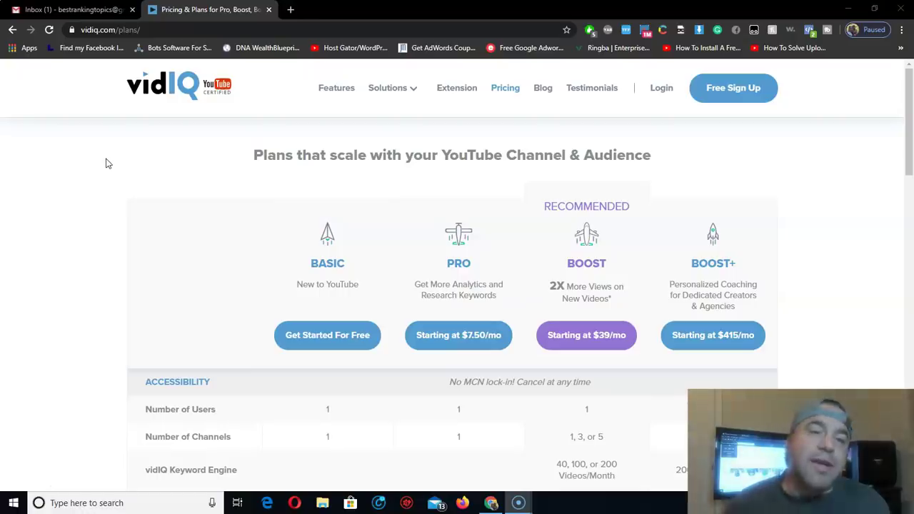
- Focus the browser window on the vidIQ pricing page and clear the stray text selection
{"action": "double_click", "coordinate": [107, 84]}
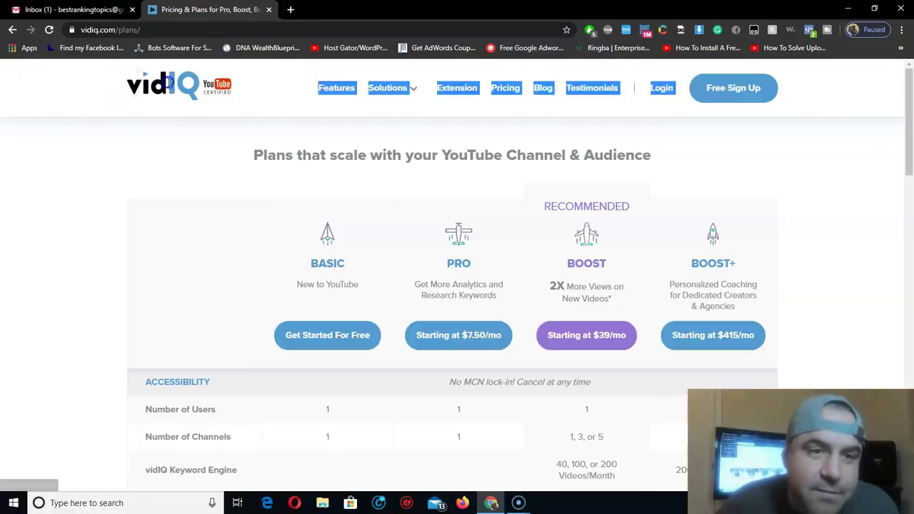
{"action": "left_click", "coordinate": [121, 85]}
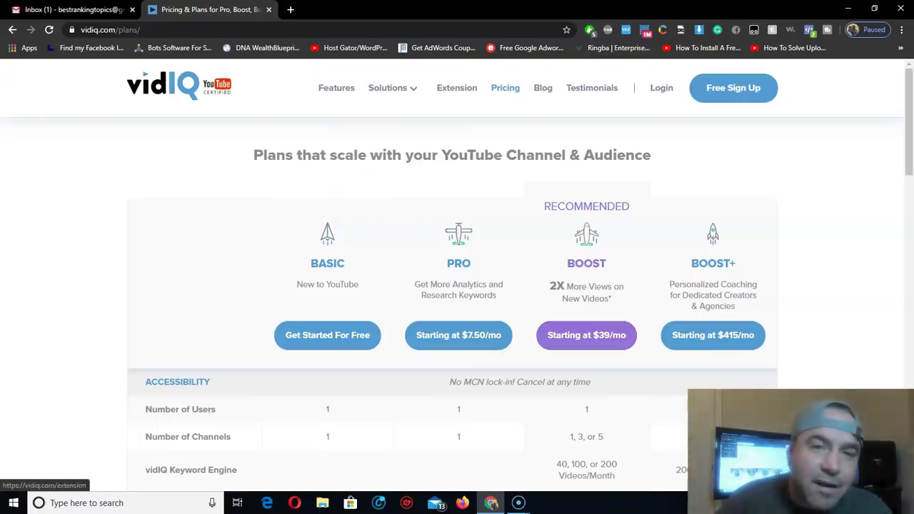
- Search 'tube buddy' in a new tab and bring up the TubeBuddy home page
{"action": "left_click", "coordinate": [291, 9]}
{"action": "type", "text": "tube v"}
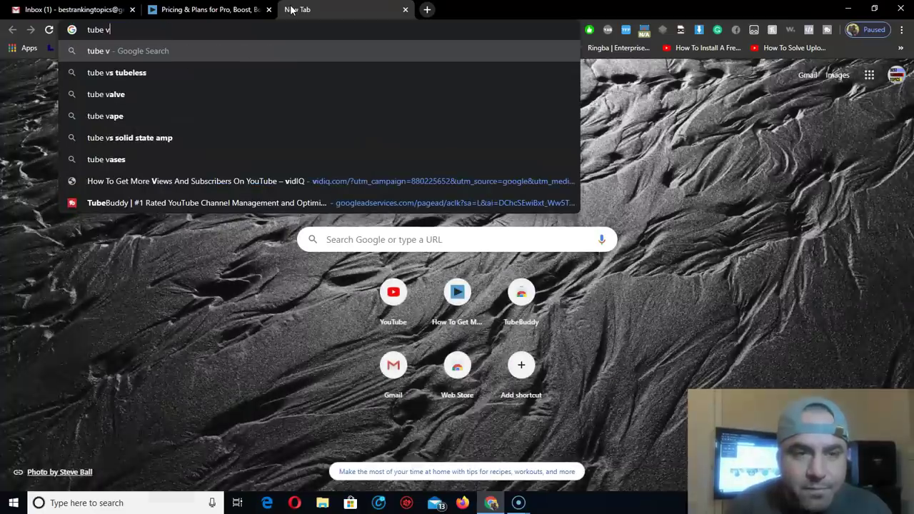
{"action": "key", "text": "BackSpace"}
{"action": "type", "text": "buddy"}
{"action": "key", "text": "Return"}
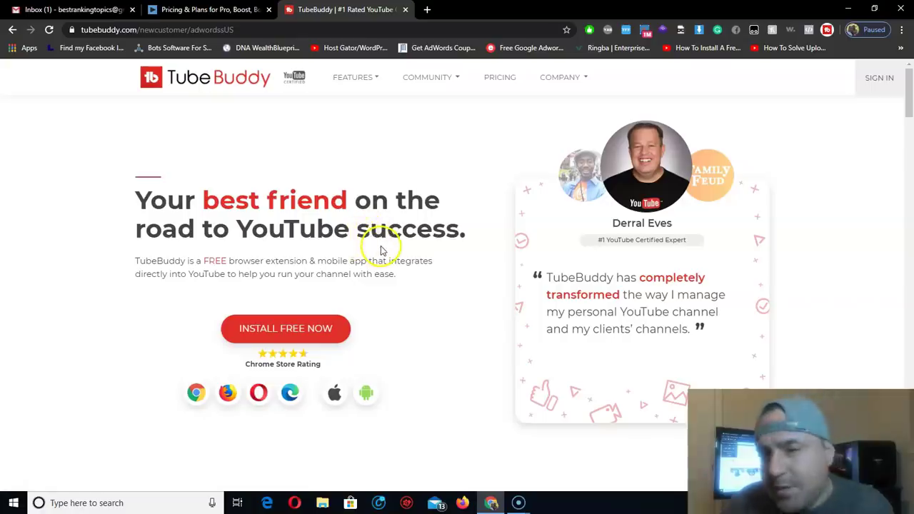
{"action": "scroll", "coordinate": [386, 250], "scroll_direction": "down", "scroll_amount": 3}
{"action": "scroll", "coordinate": [404, 294], "scroll_direction": "up", "scroll_amount": 3}
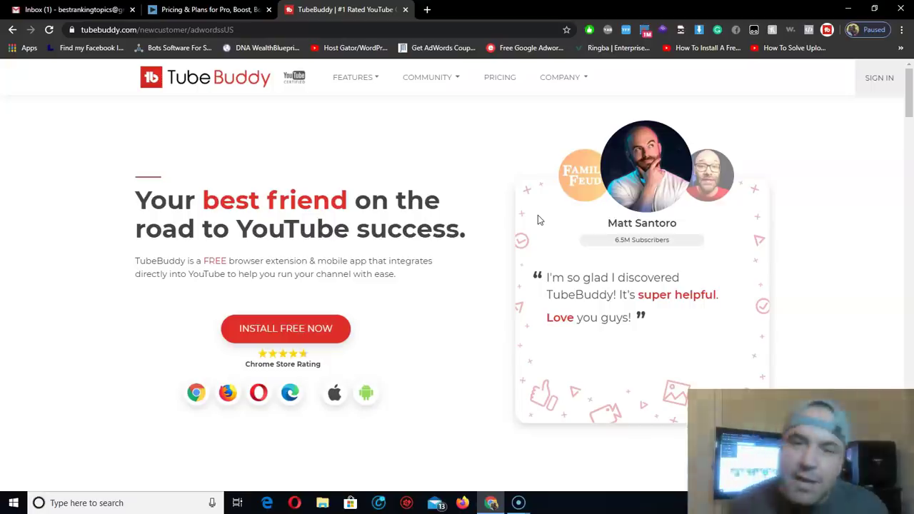
- Close the TubeBuddy tab and look back over the vidIQ plan features on the pricing page
{"action": "left_click", "coordinate": [405, 9]}
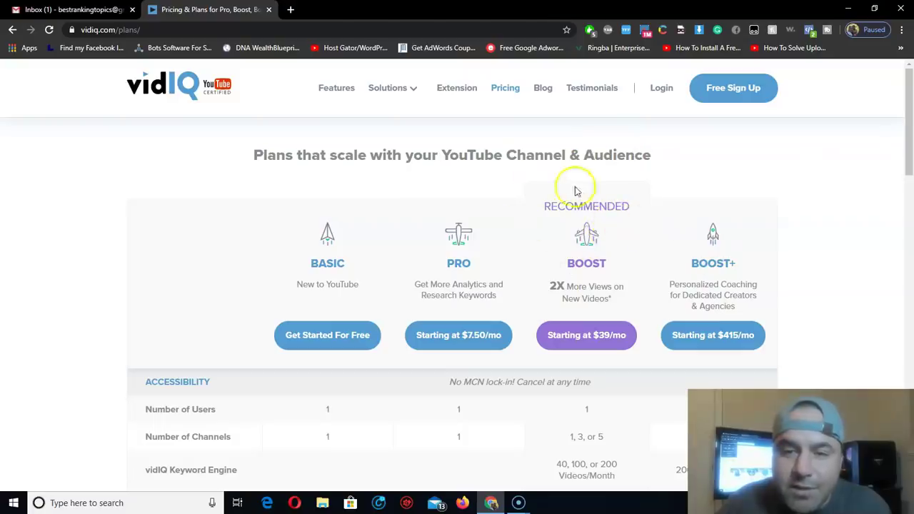
{"action": "scroll", "coordinate": [603, 251], "scroll_direction": "down", "scroll_amount": 5}
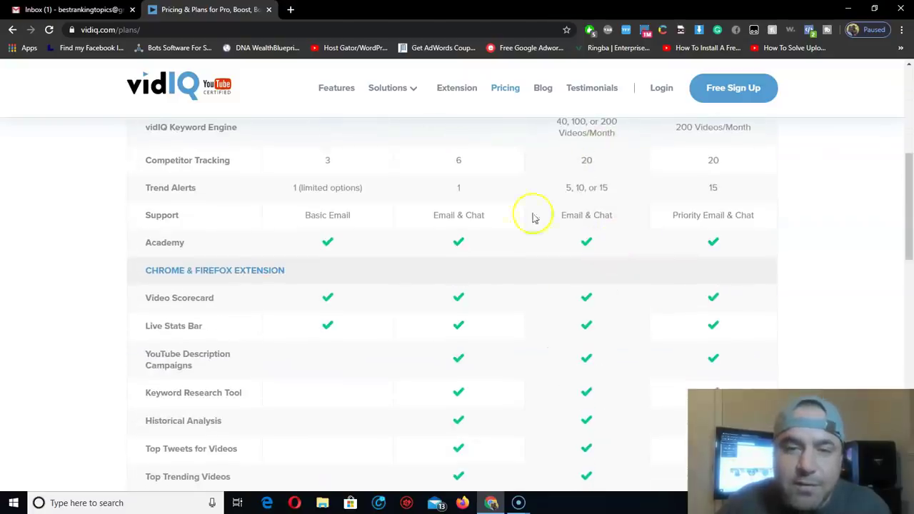
{"action": "scroll", "coordinate": [577, 228], "scroll_direction": "down", "scroll_amount": 3}
{"action": "scroll", "coordinate": [596, 340], "scroll_direction": "up", "scroll_amount": 3}
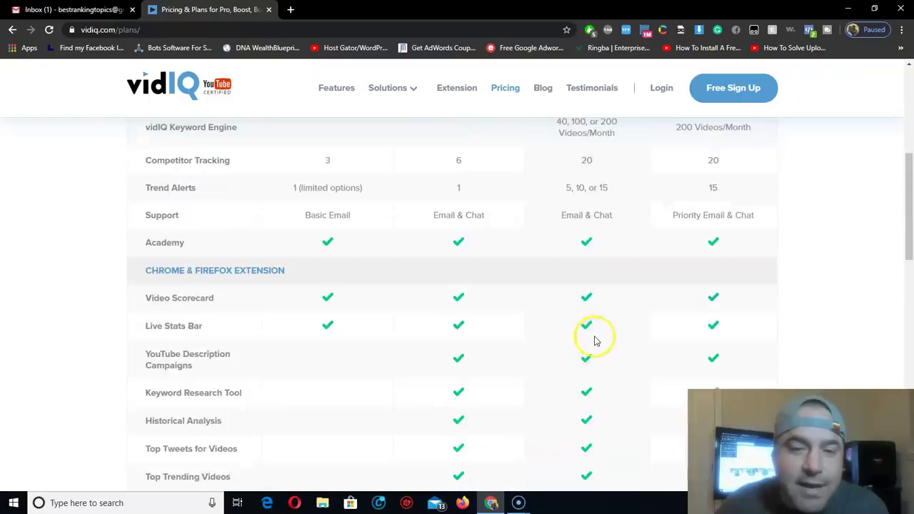
{"action": "scroll", "coordinate": [595, 327], "scroll_direction": "up", "scroll_amount": 5}
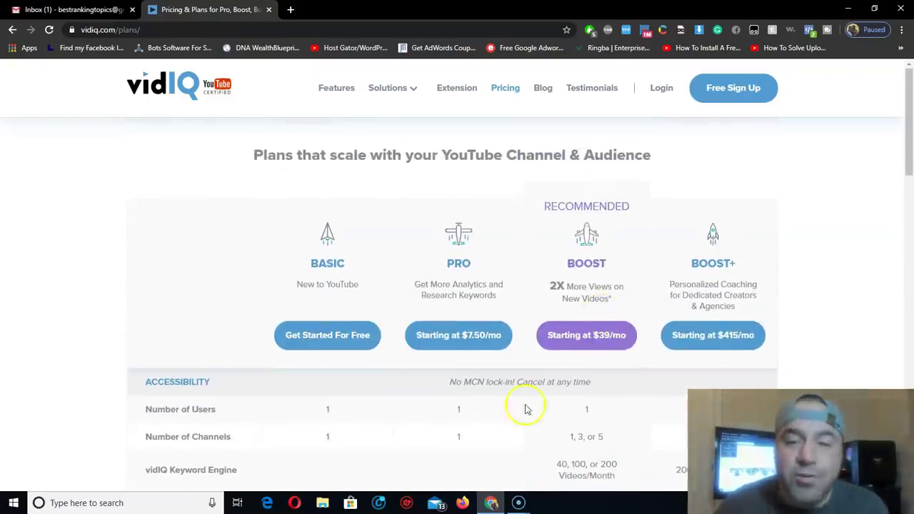
{"action": "left_click", "coordinate": [587, 284]}
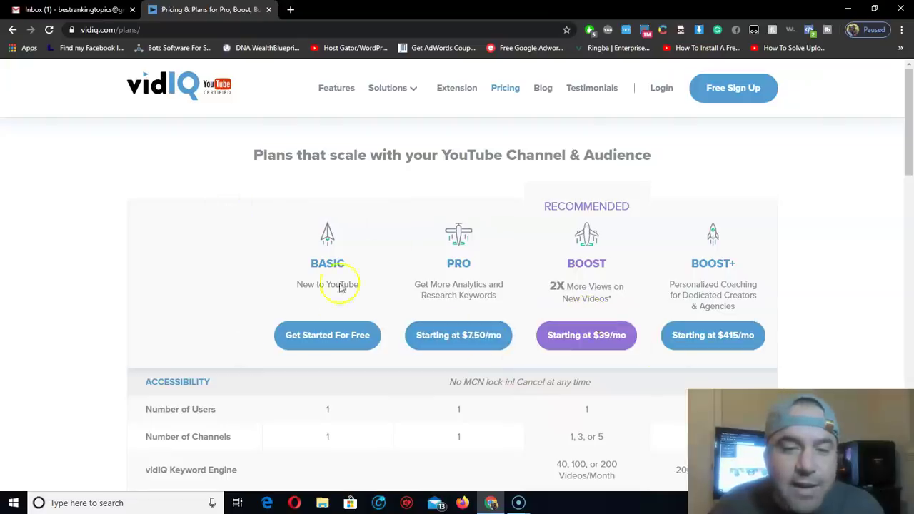
- Open a new tab and go to Chrome's Extensions page through More tools in the ⋮ menu
{"action": "left_click", "coordinate": [293, 9]}
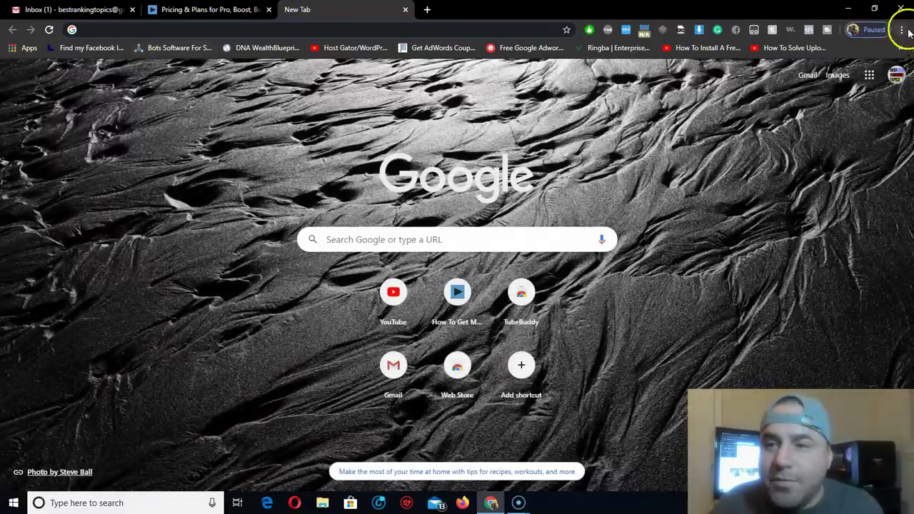
{"action": "left_click", "coordinate": [903, 31]}
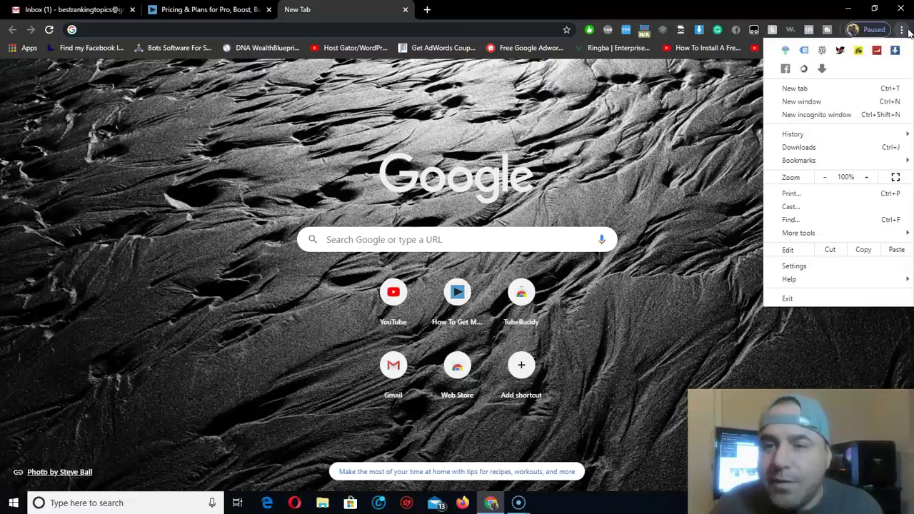
{"action": "left_click", "coordinate": [907, 31]}
{"action": "left_click", "coordinate": [905, 30]}
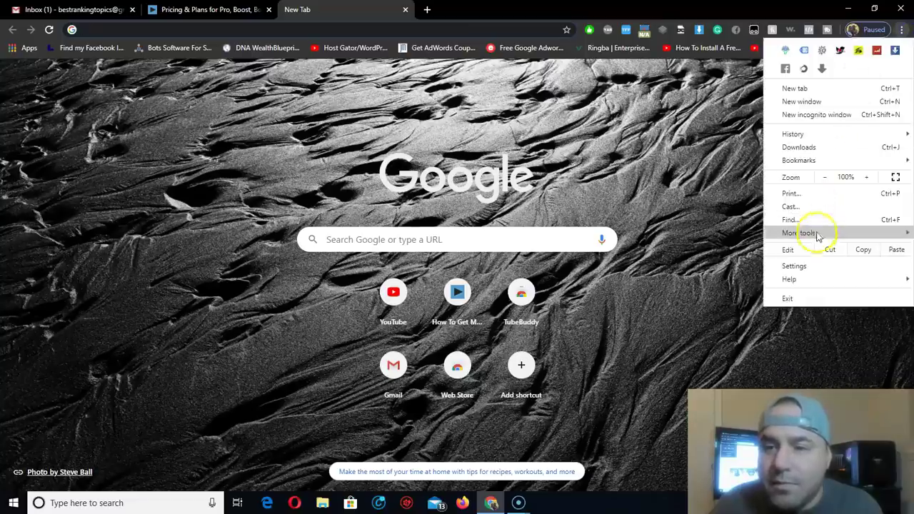
{"action": "mouse_move", "coordinate": [817, 235]}
{"action": "left_click", "coordinate": [671, 279]}
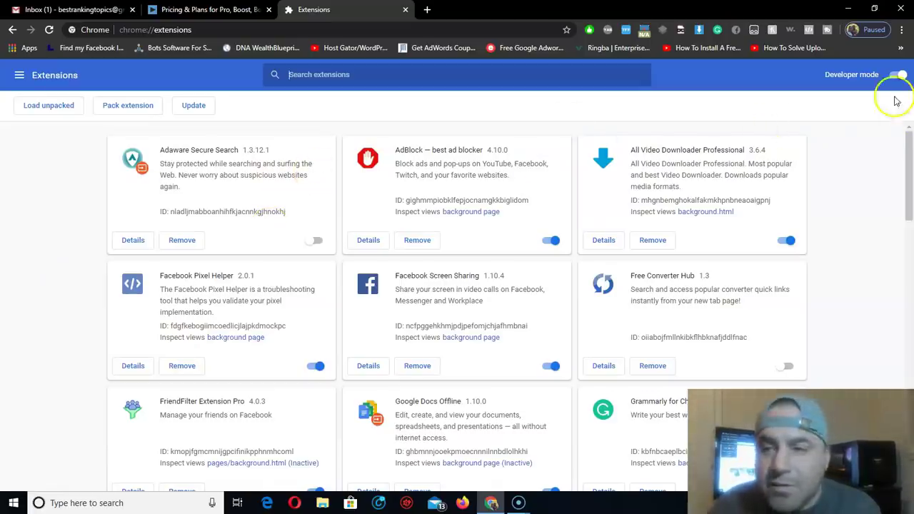
- With Developer mode on, try loading the Downloads 3.10.1_0 folder unpacked, then dismiss the load error
{"action": "left_click", "coordinate": [895, 75]}
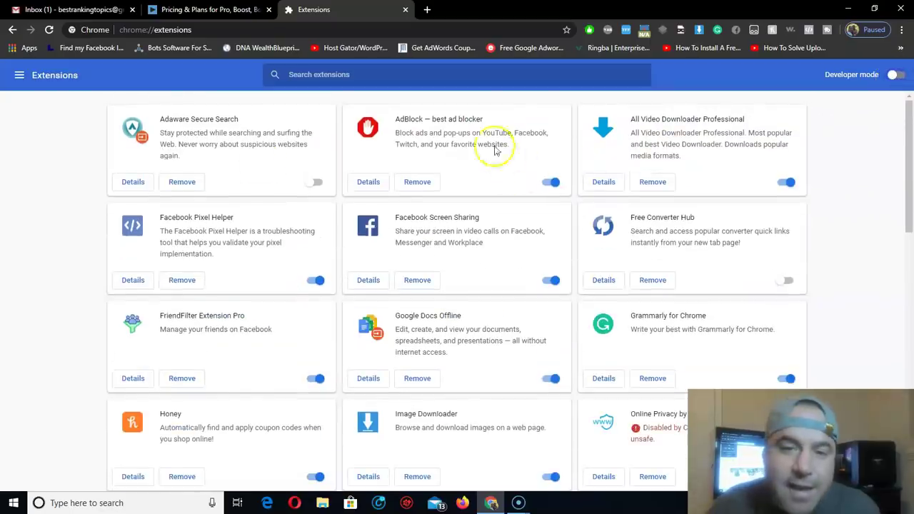
{"action": "left_click", "coordinate": [897, 74]}
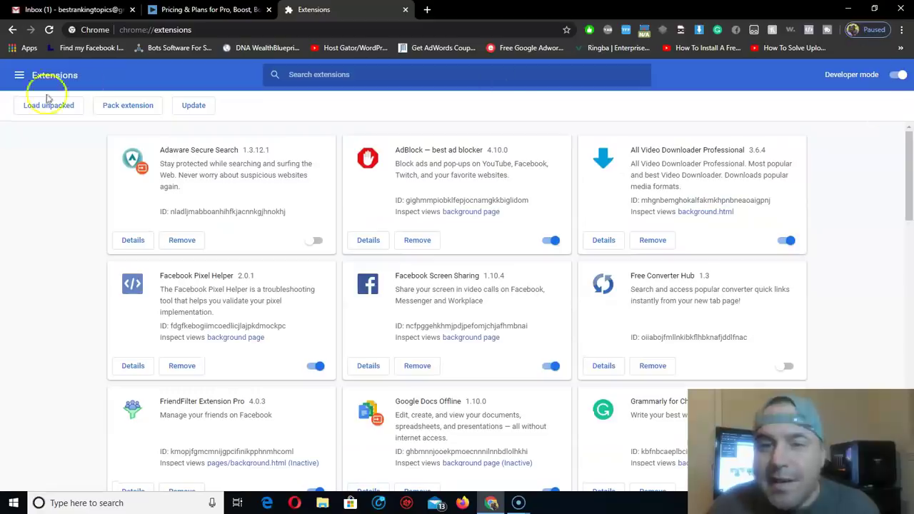
{"action": "left_click", "coordinate": [65, 113]}
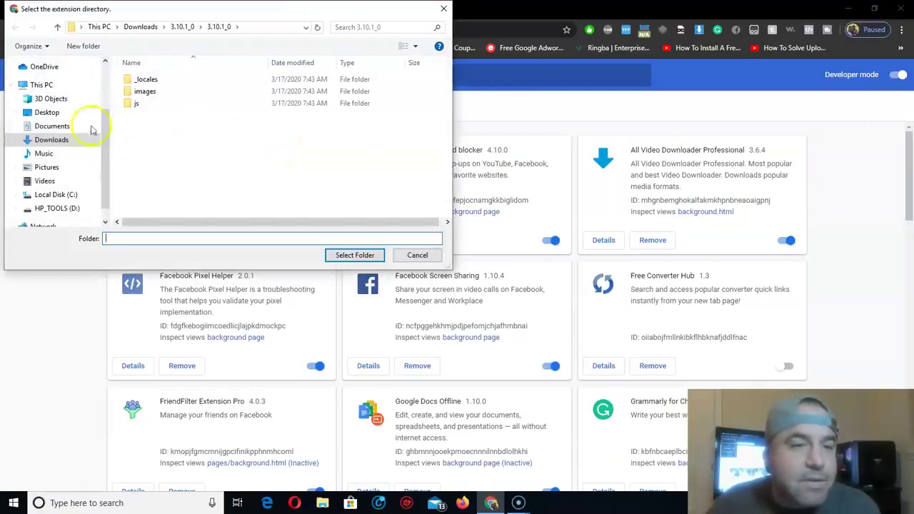
{"action": "left_click", "coordinate": [62, 143]}
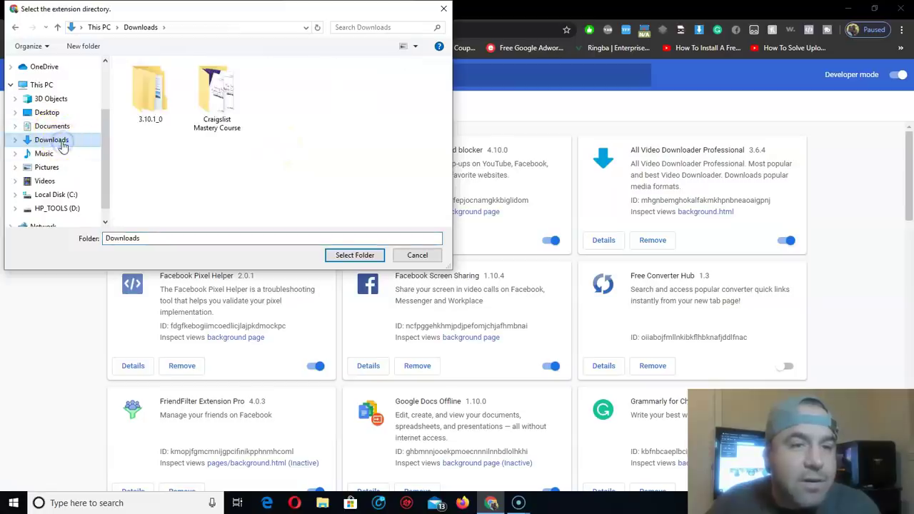
{"action": "left_click", "coordinate": [150, 93]}
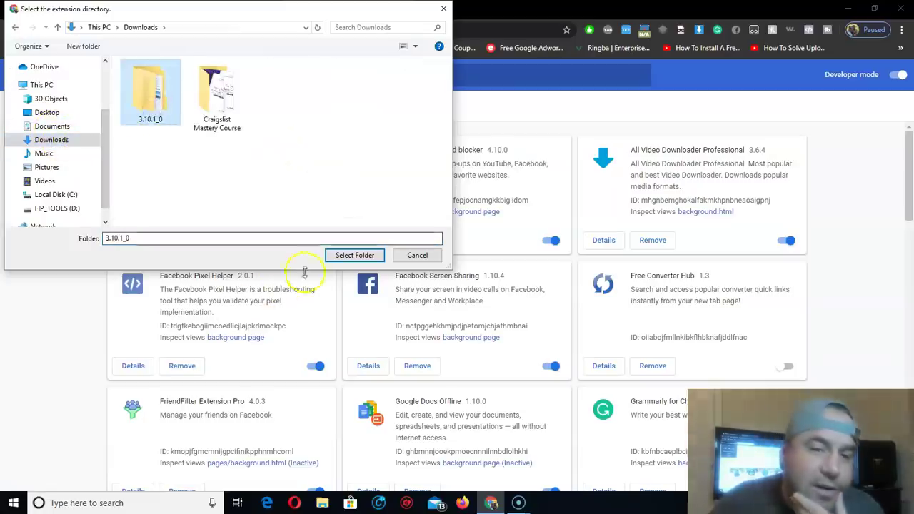
{"action": "left_click", "coordinate": [352, 255]}
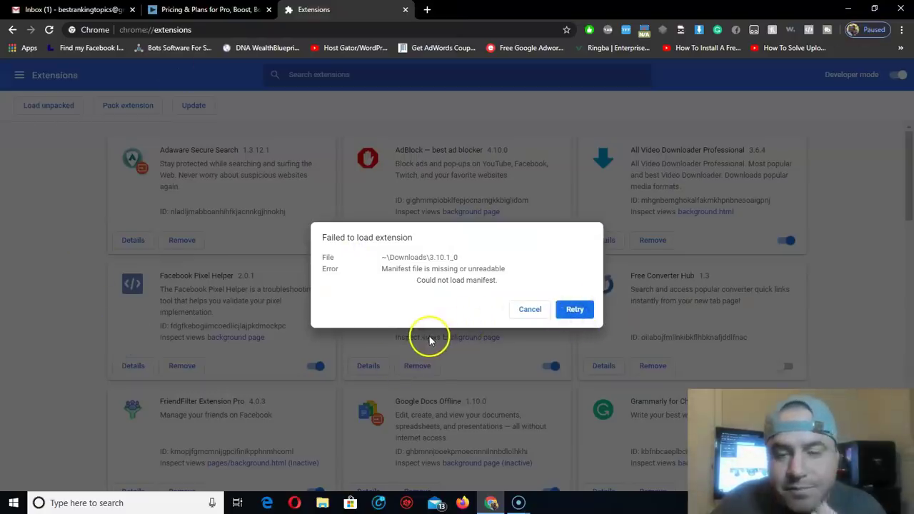
{"action": "left_click", "coordinate": [530, 312]}
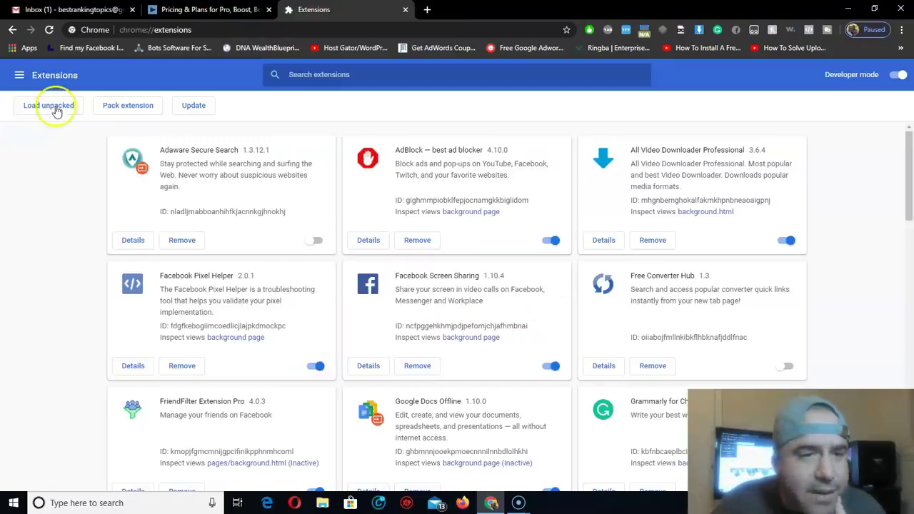
- Load the inner 3.10.1_0 folder as the unpacked extension and close the YouTube tab it opens
{"action": "left_click", "coordinate": [48, 29]}
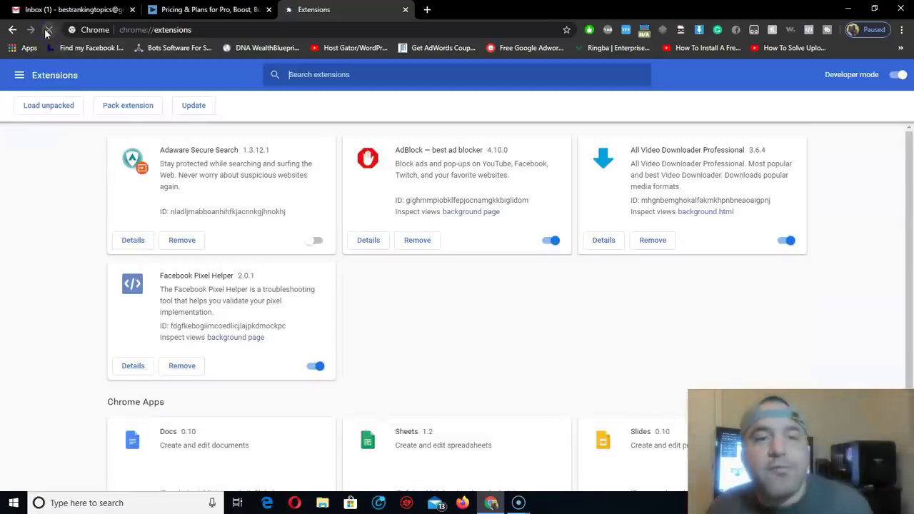
{"action": "left_click", "coordinate": [50, 107]}
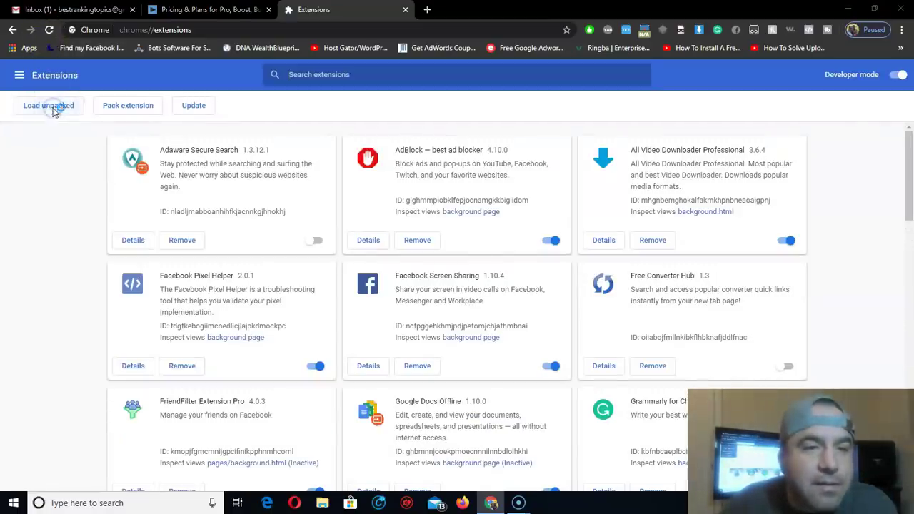
{"action": "left_click", "coordinate": [52, 141]}
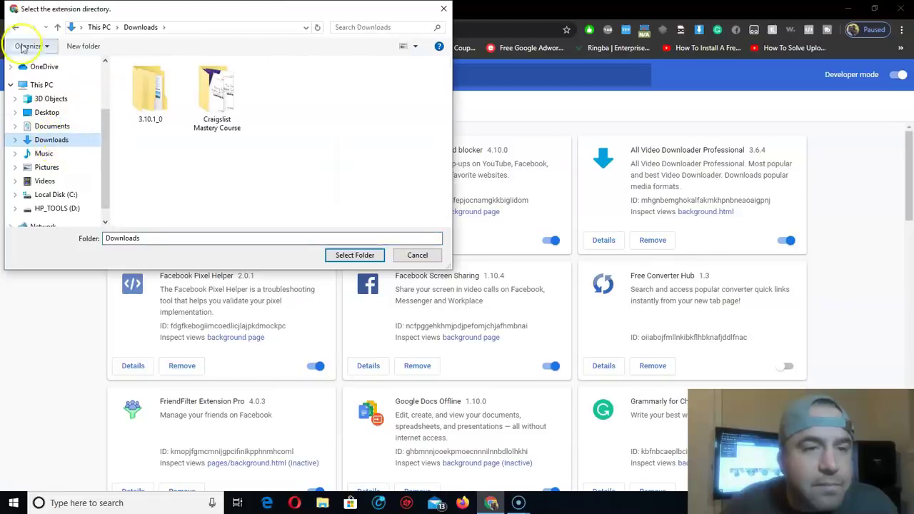
{"action": "double_click", "coordinate": [132, 85]}
{"action": "left_click", "coordinate": [127, 80]}
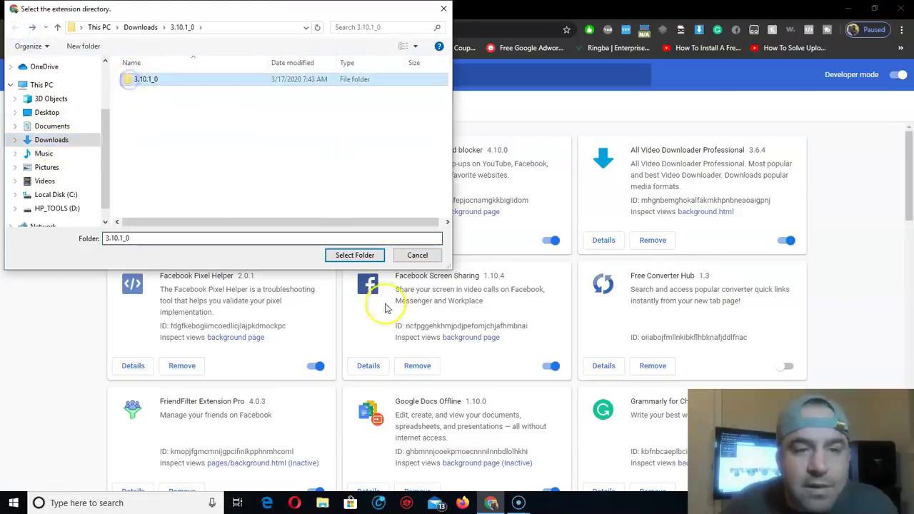
{"action": "left_click", "coordinate": [354, 255]}
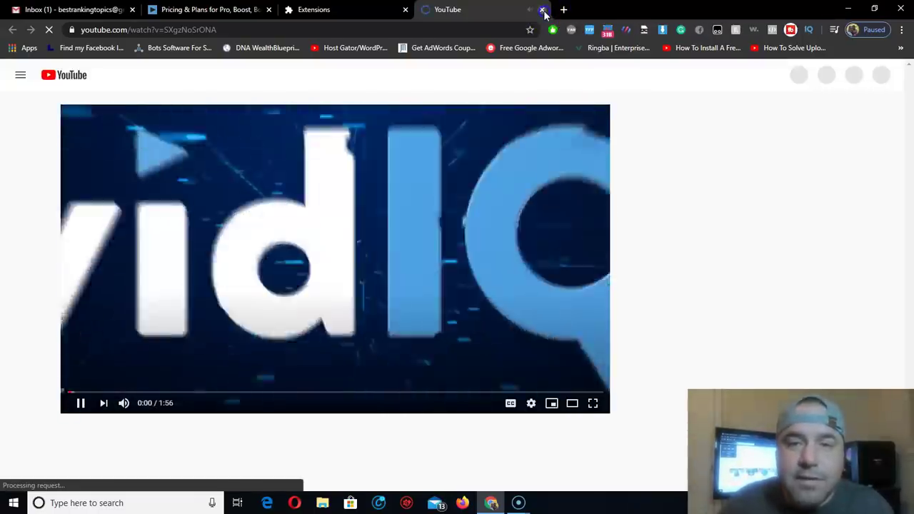
{"action": "left_click", "coordinate": [542, 9]}
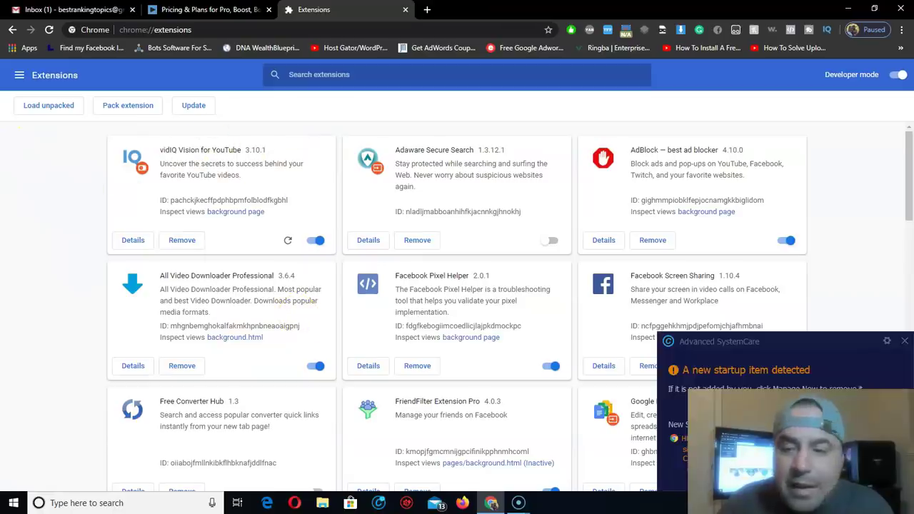
{"action": "left_click", "coordinate": [904, 342]}
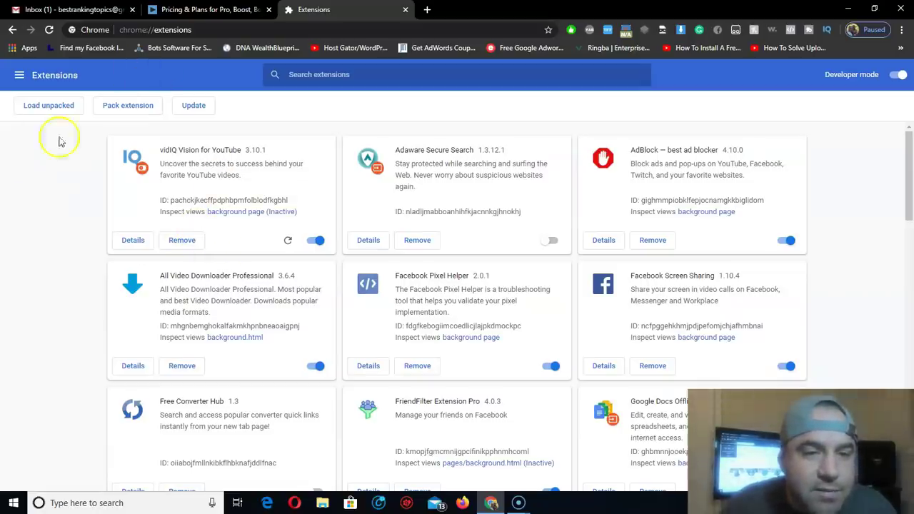
{"action": "left_click", "coordinate": [133, 240]}
{"action": "scroll", "coordinate": [452, 249], "scroll_direction": "down", "scroll_amount": 1}
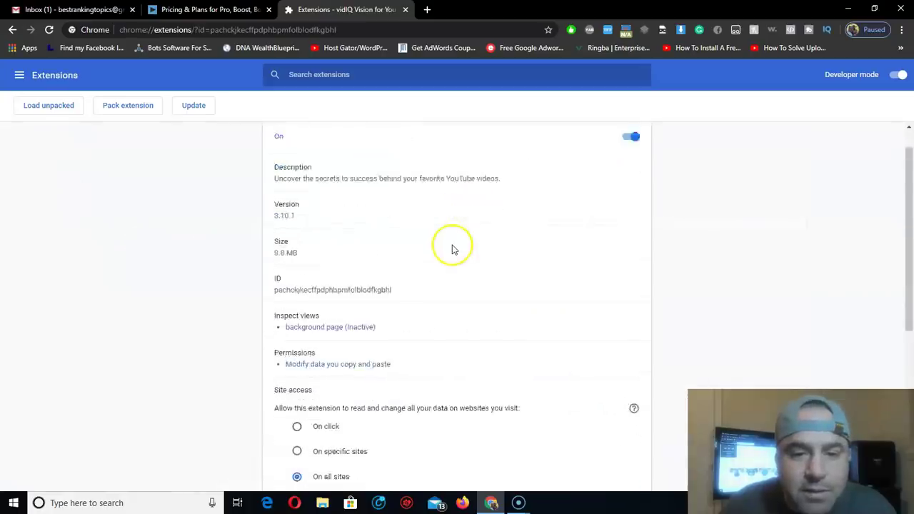
{"action": "scroll", "coordinate": [452, 249], "scroll_direction": "down", "scroll_amount": 1}
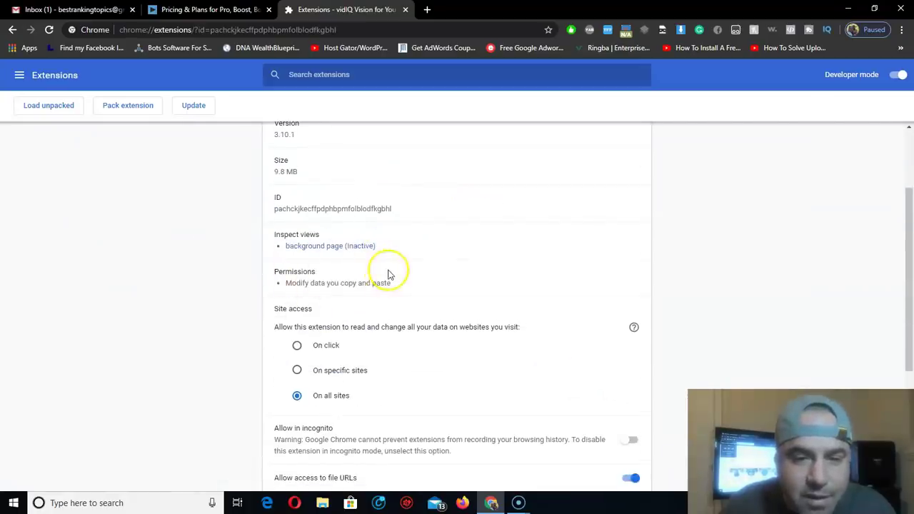
{"action": "scroll", "coordinate": [388, 265], "scroll_direction": "down", "scroll_amount": 3}
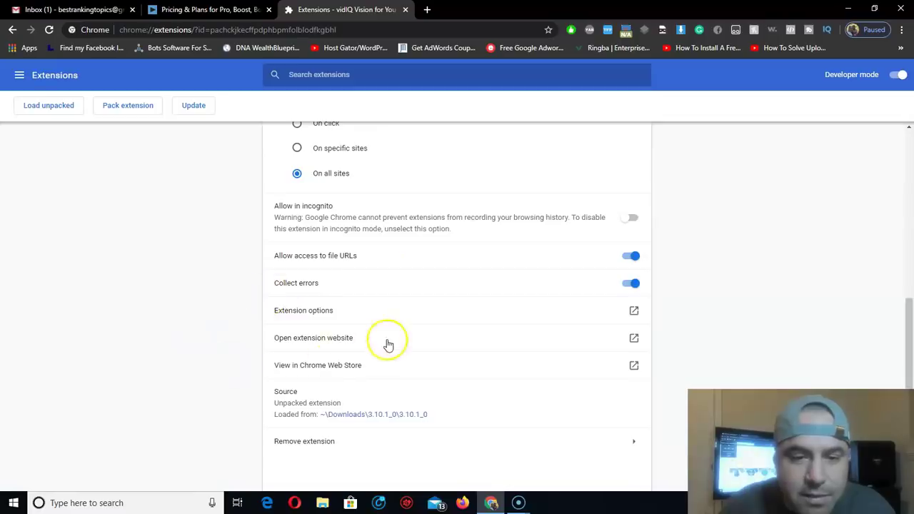
{"action": "scroll", "coordinate": [479, 374], "scroll_direction": "up", "scroll_amount": 3}
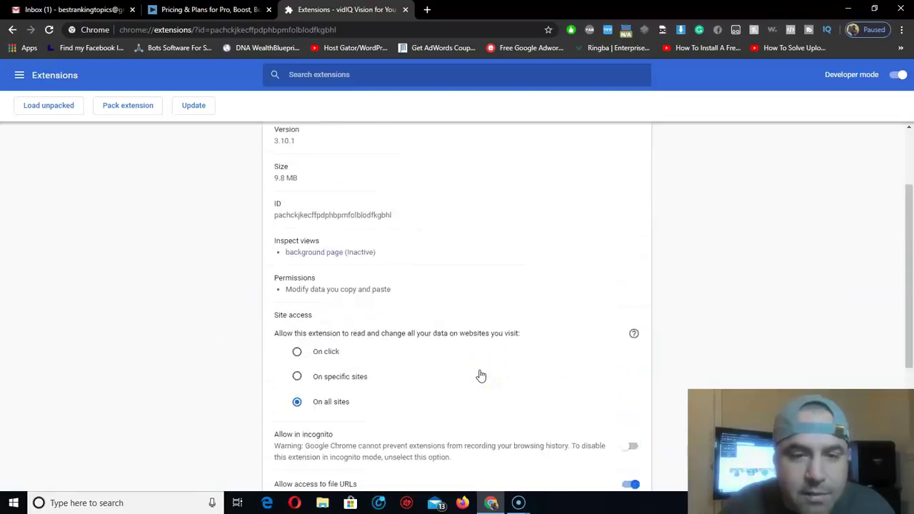
{"action": "scroll", "coordinate": [479, 376], "scroll_direction": "up", "scroll_amount": 1}
{"action": "scroll", "coordinate": [479, 375], "scroll_direction": "down", "scroll_amount": 1}
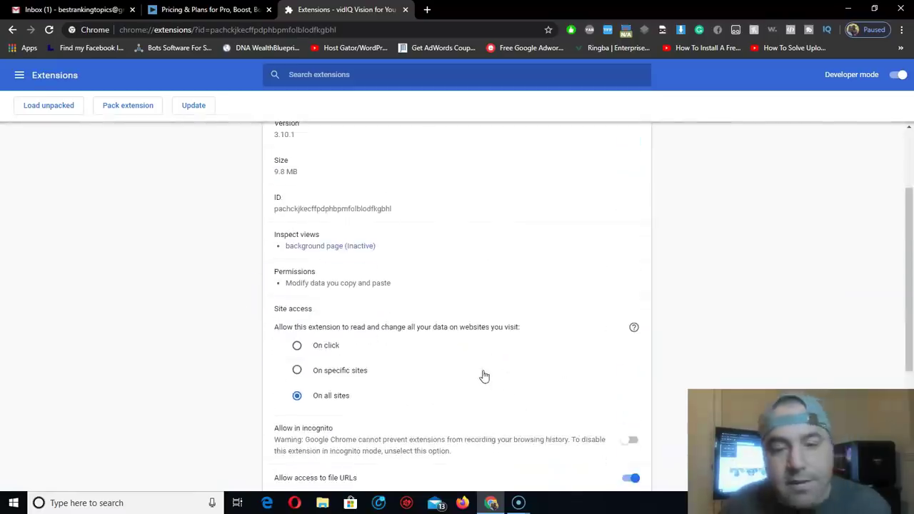
{"action": "scroll", "coordinate": [483, 374], "scroll_direction": "down", "scroll_amount": 3}
{"action": "scroll", "coordinate": [478, 371], "scroll_direction": "up", "scroll_amount": 2}
{"action": "scroll", "coordinate": [479, 371], "scroll_direction": "up", "scroll_amount": 3}
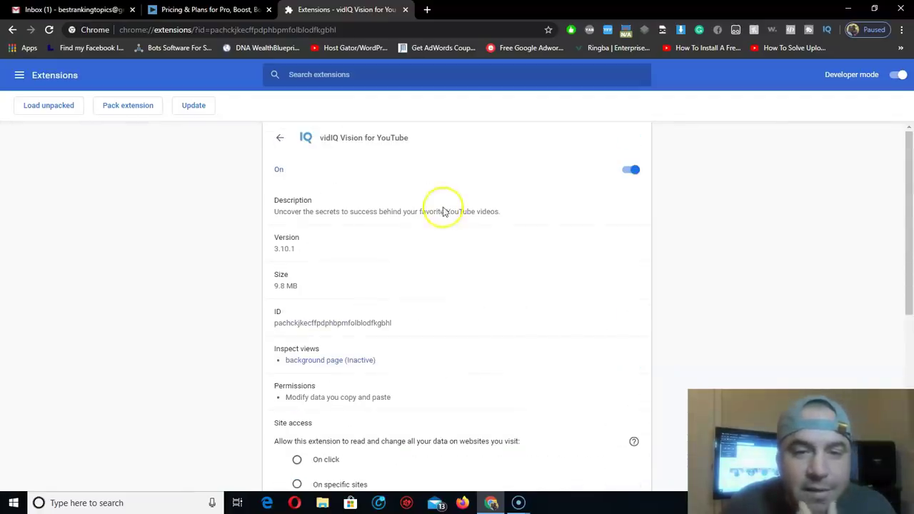
{"action": "scroll", "coordinate": [429, 293], "scroll_direction": "down", "scroll_amount": 2}
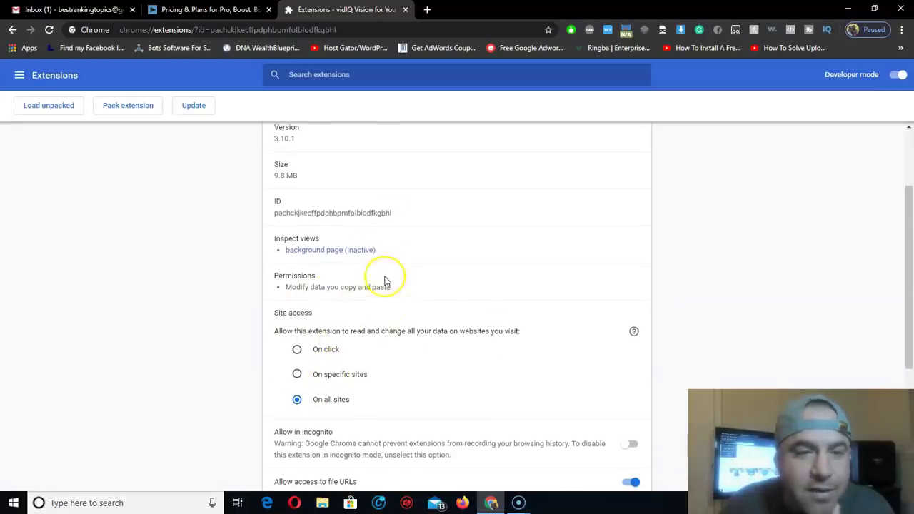
{"action": "scroll", "coordinate": [386, 280], "scroll_direction": "up", "scroll_amount": 2}
{"action": "left_click", "coordinate": [11, 30]}
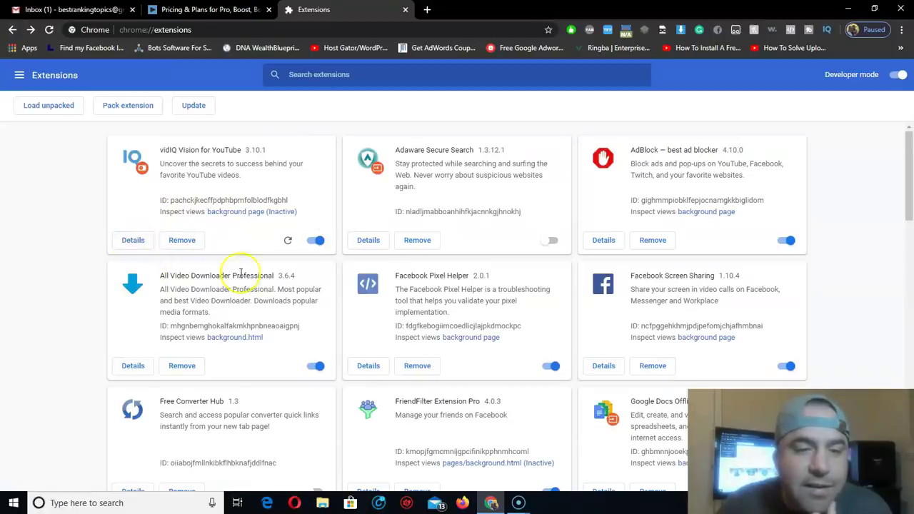
{"action": "left_click", "coordinate": [133, 240]}
{"action": "scroll", "coordinate": [400, 314], "scroll_direction": "down", "scroll_amount": 2}
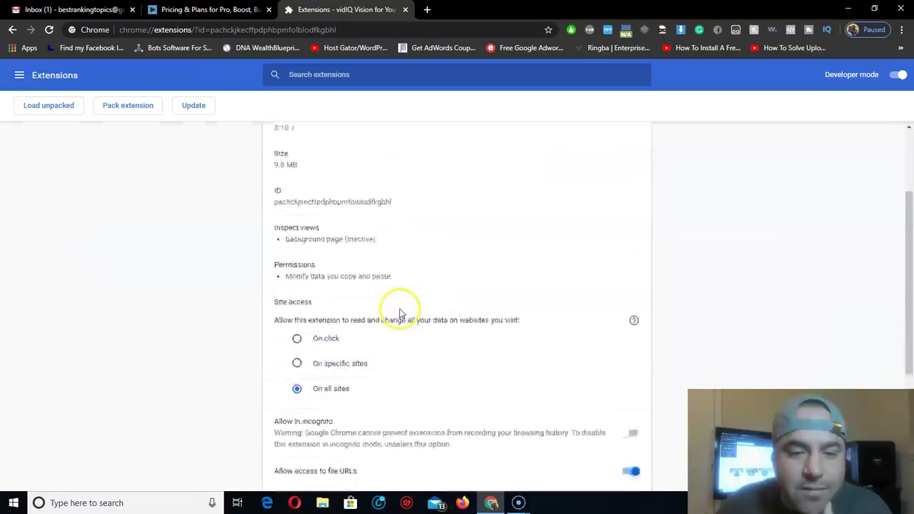
{"action": "scroll", "coordinate": [376, 383], "scroll_direction": "down", "scroll_amount": 2}
{"action": "scroll", "coordinate": [379, 381], "scroll_direction": "down", "scroll_amount": 2}
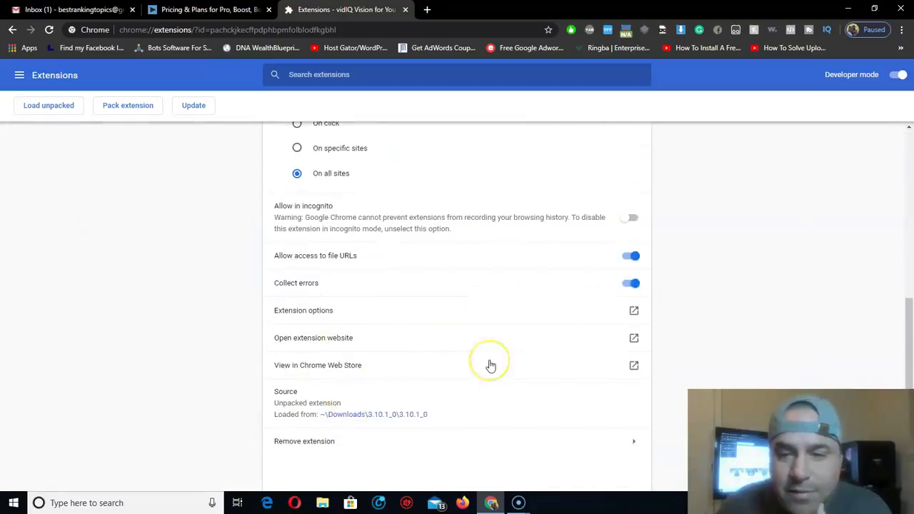
{"action": "scroll", "coordinate": [491, 366], "scroll_direction": "up", "scroll_amount": 3}
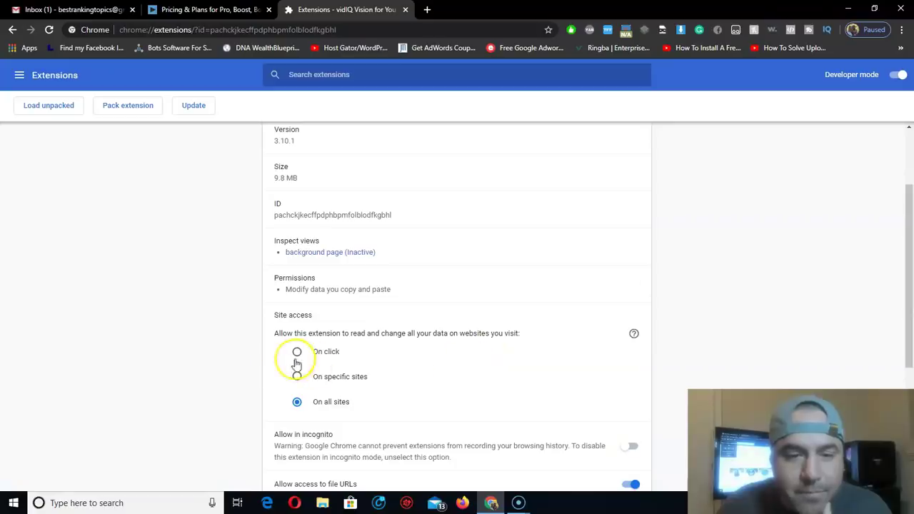
{"action": "left_click", "coordinate": [300, 403]}
{"action": "scroll", "coordinate": [465, 429], "scroll_direction": "up", "scroll_amount": 2}
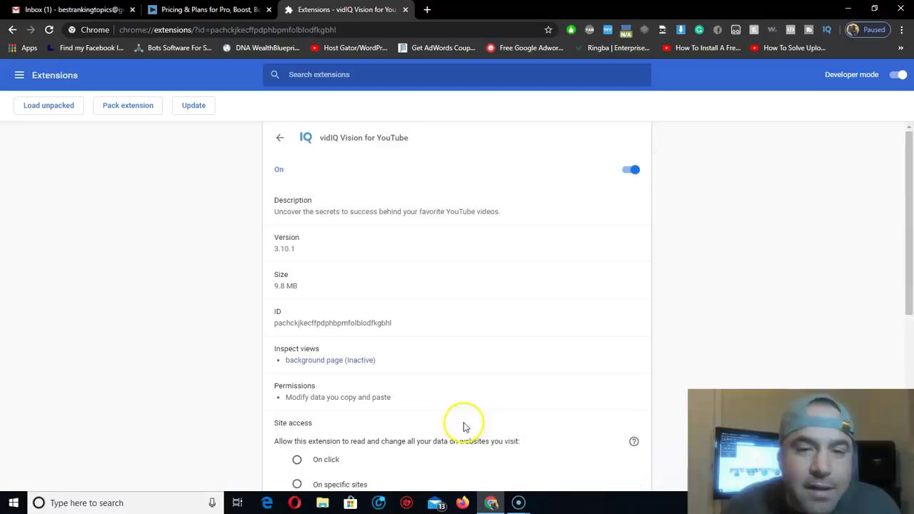
{"action": "scroll", "coordinate": [413, 368], "scroll_direction": "down", "scroll_amount": 2}
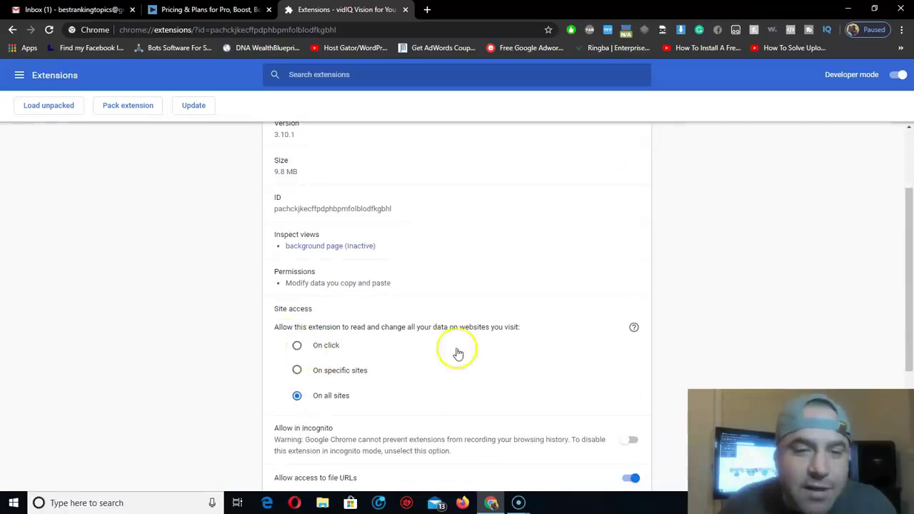
{"action": "scroll", "coordinate": [457, 351], "scroll_direction": "up", "scroll_amount": 2}
{"action": "left_click", "coordinate": [12, 30]}
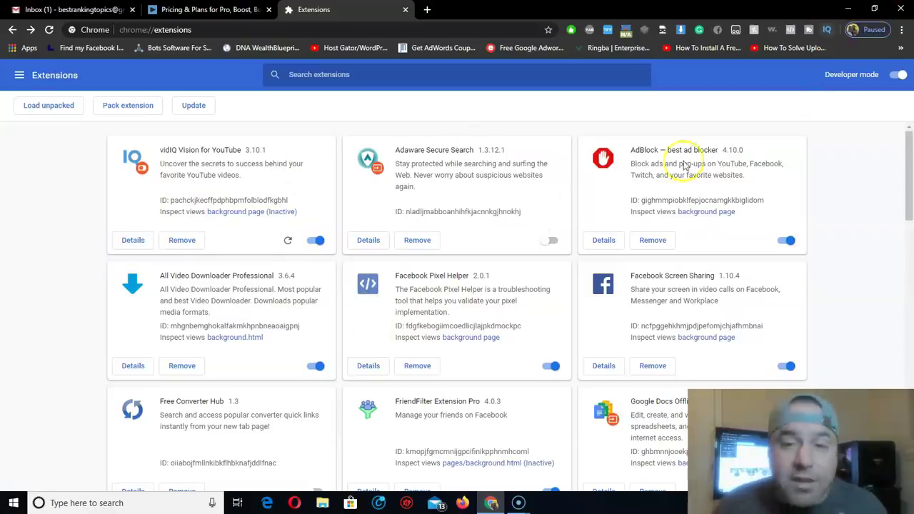
- Check vidIQ's login popup and error report, then open the vidIQ Vision for YouTube details page
{"action": "left_click", "coordinate": [827, 30]}
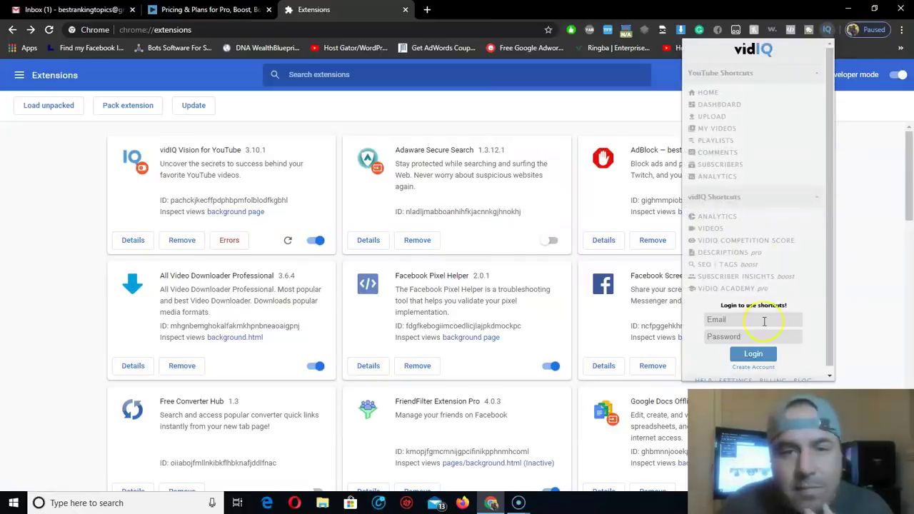
{"action": "left_click", "coordinate": [50, 29]}
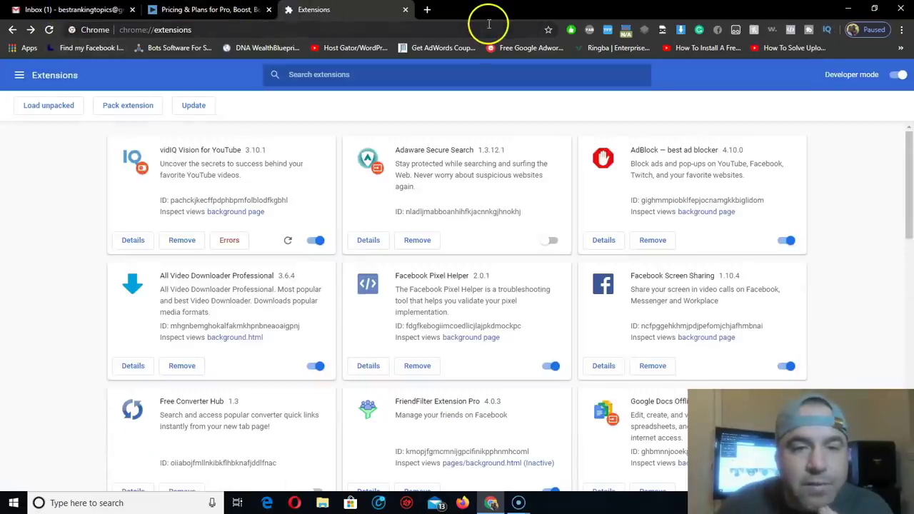
{"action": "left_click", "coordinate": [230, 244]}
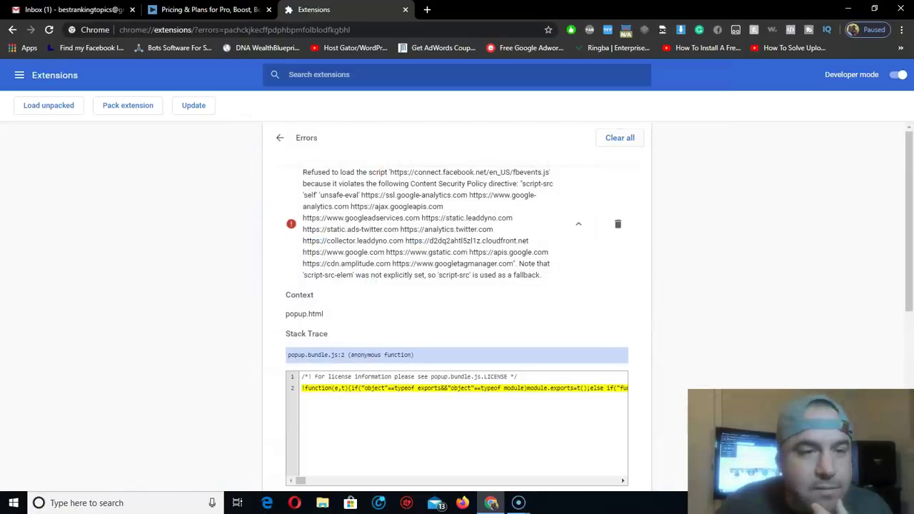
{"action": "left_click", "coordinate": [12, 30]}
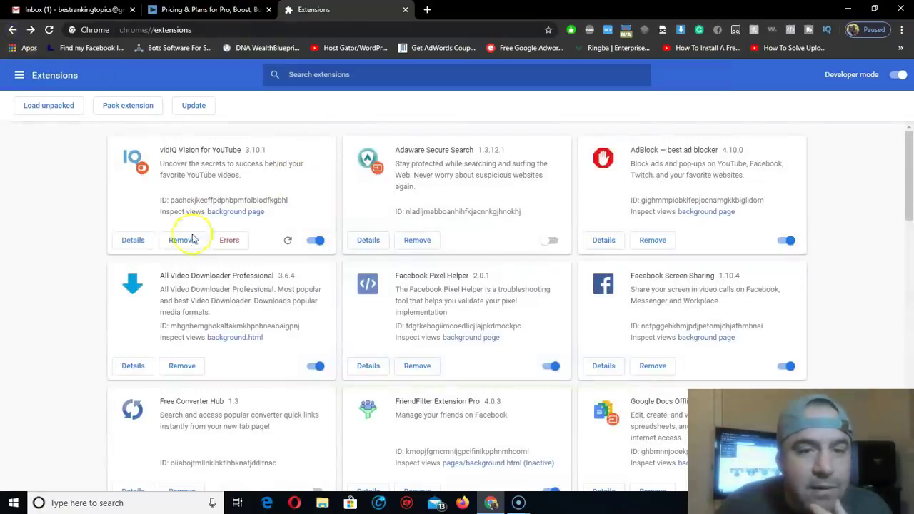
{"action": "left_click", "coordinate": [135, 241]}
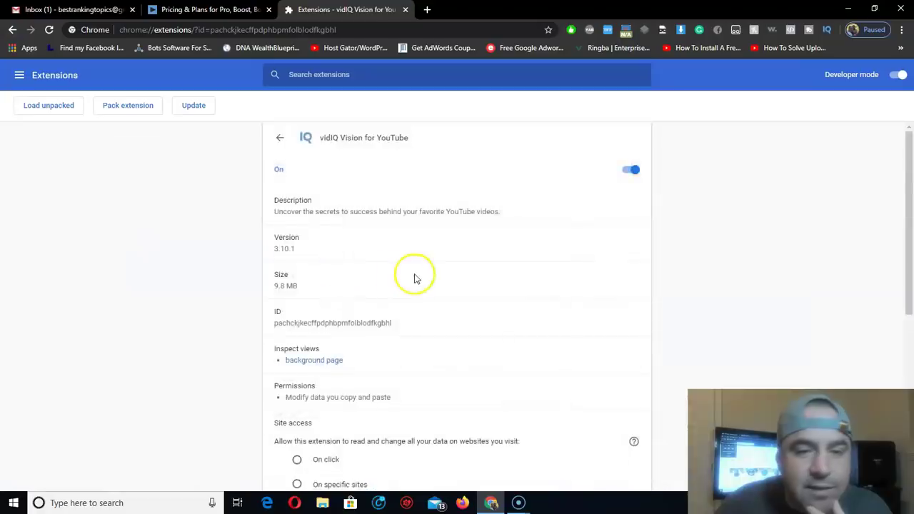
- Turn on 'Allow in incognito' on the vidIQ Vision for YouTube details page
{"action": "scroll", "coordinate": [414, 275], "scroll_direction": "down", "scroll_amount": 2}
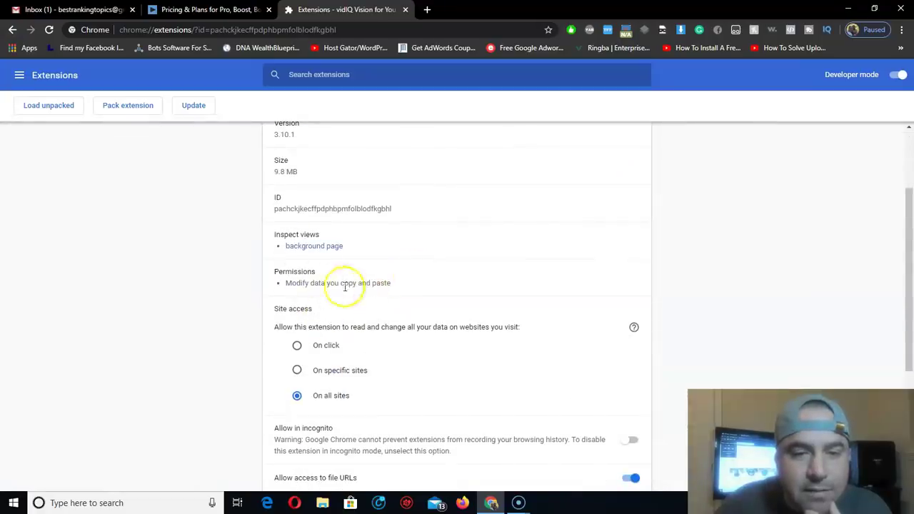
{"action": "scroll", "coordinate": [465, 239], "scroll_direction": "down", "scroll_amount": 2}
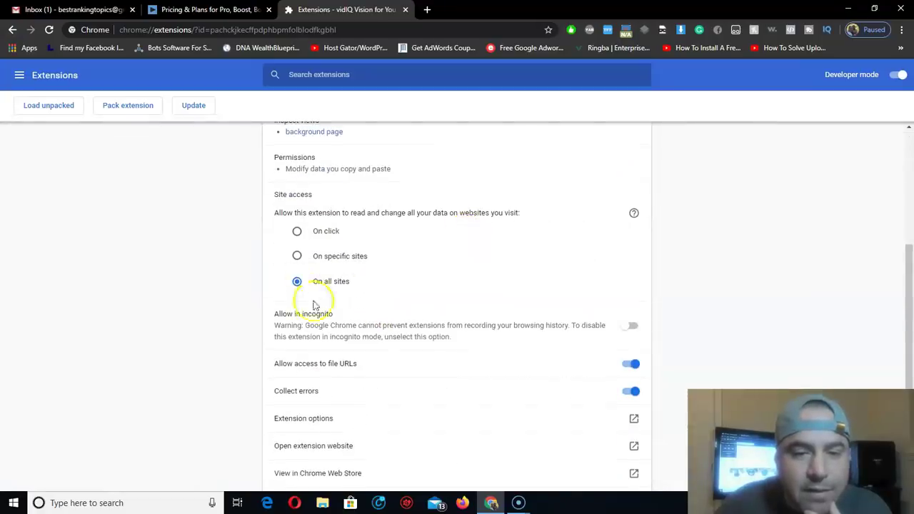
{"action": "left_click", "coordinate": [631, 325]}
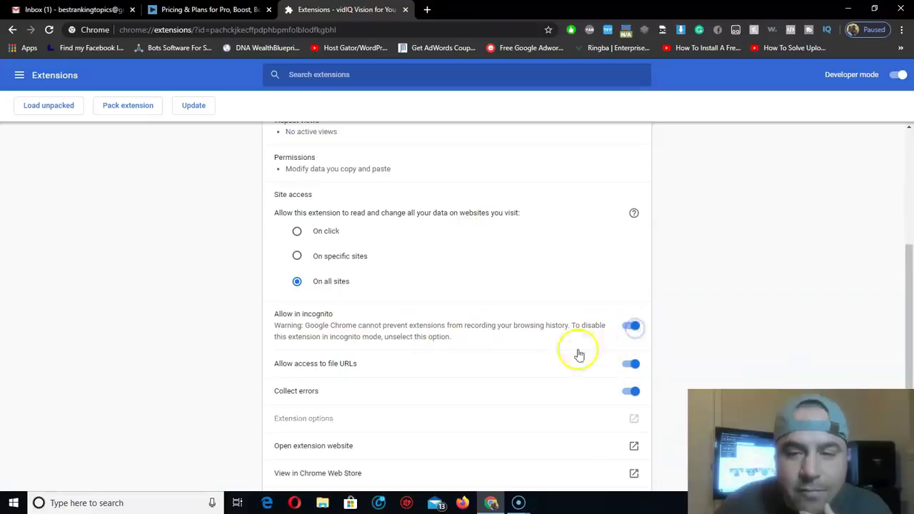
{"action": "scroll", "coordinate": [581, 362], "scroll_direction": "up", "scroll_amount": 4}
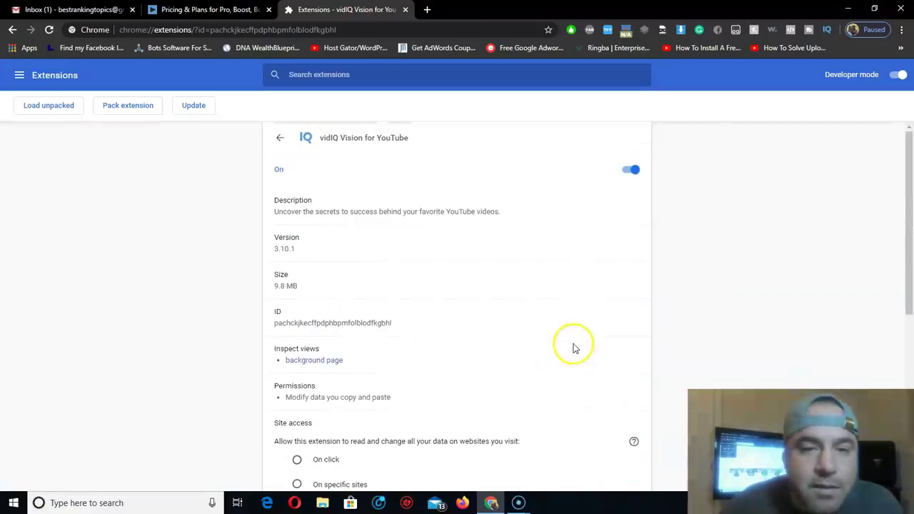
{"action": "left_click", "coordinate": [279, 139]}
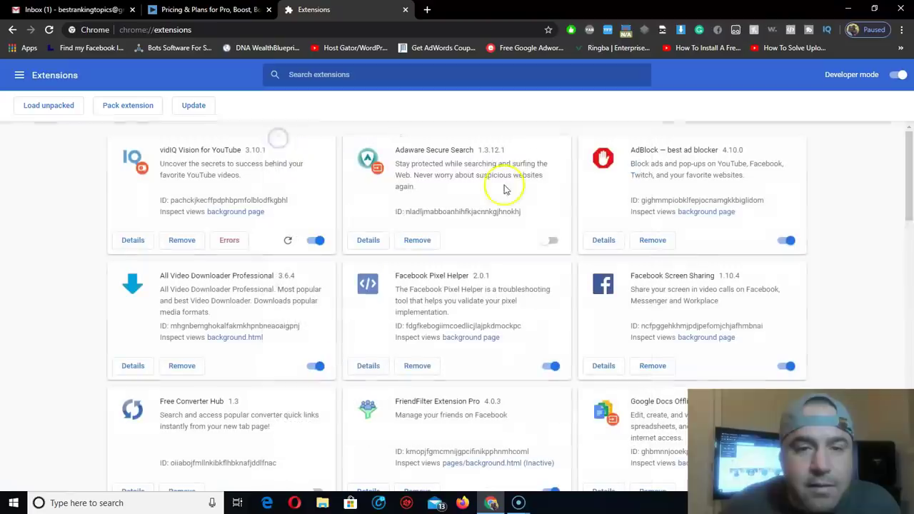
{"action": "left_click", "coordinate": [129, 242]}
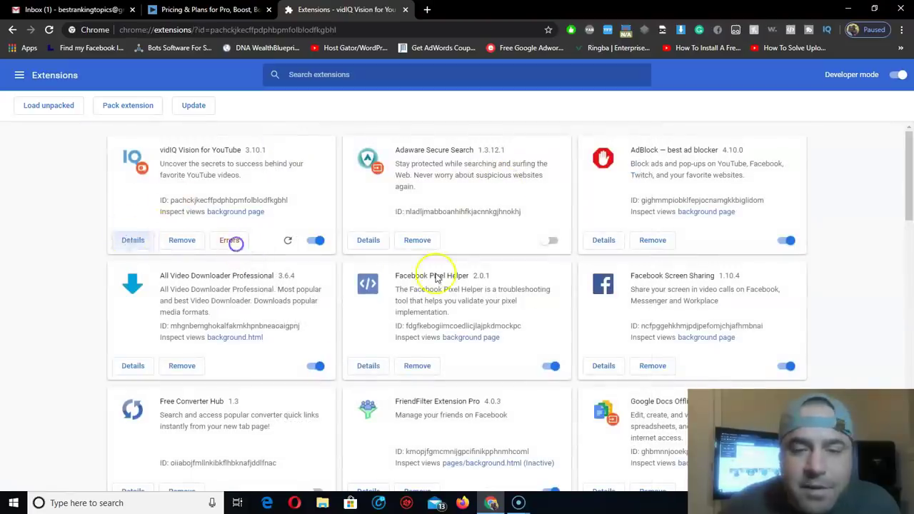
{"action": "scroll", "coordinate": [434, 276], "scroll_direction": "down", "scroll_amount": 10}
{"action": "scroll", "coordinate": [566, 374], "scroll_direction": "up", "scroll_amount": 5}
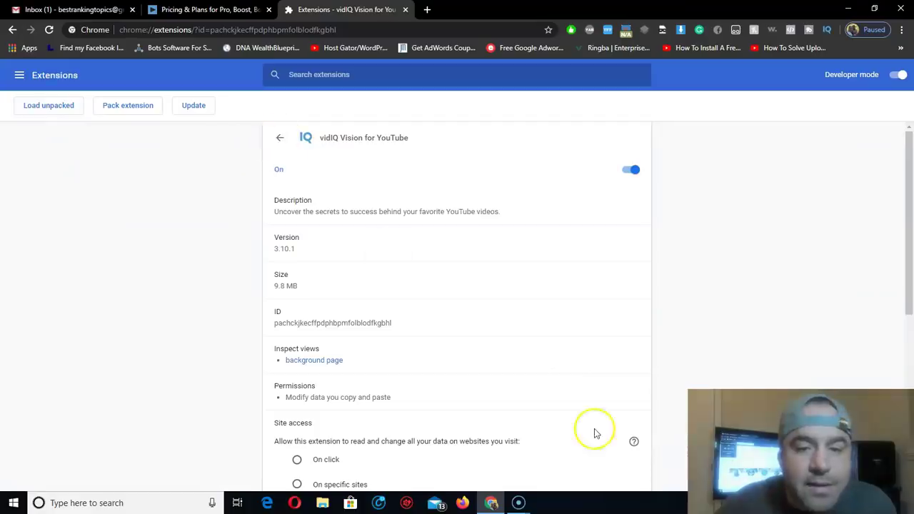
{"action": "scroll", "coordinate": [598, 417], "scroll_direction": "down", "scroll_amount": 3}
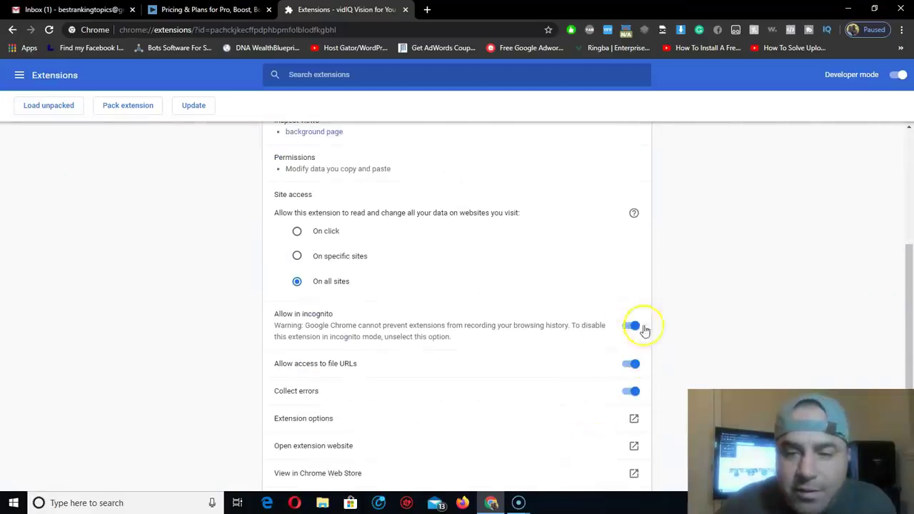
- Clear all of vidIQ's logged errors and return to the installed extensions list
{"action": "left_click", "coordinate": [12, 31]}
{"action": "left_click", "coordinate": [229, 243]}
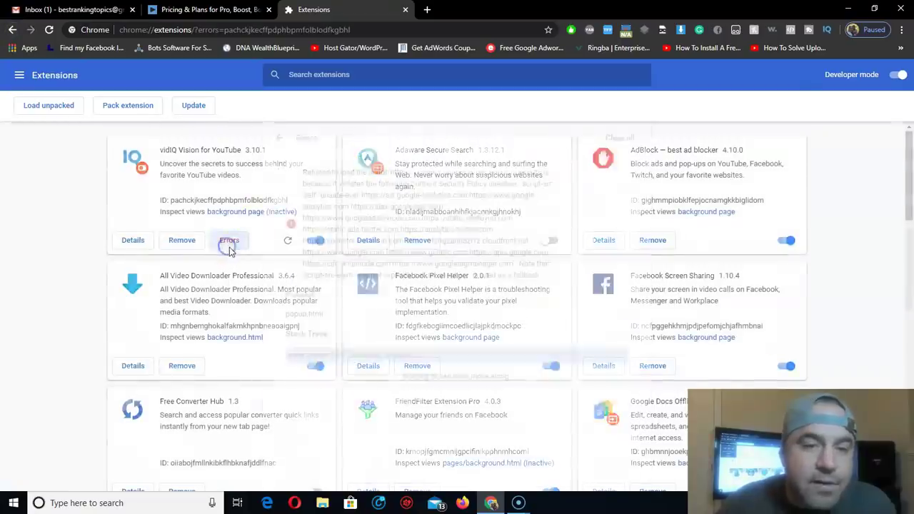
{"action": "left_click", "coordinate": [625, 135]}
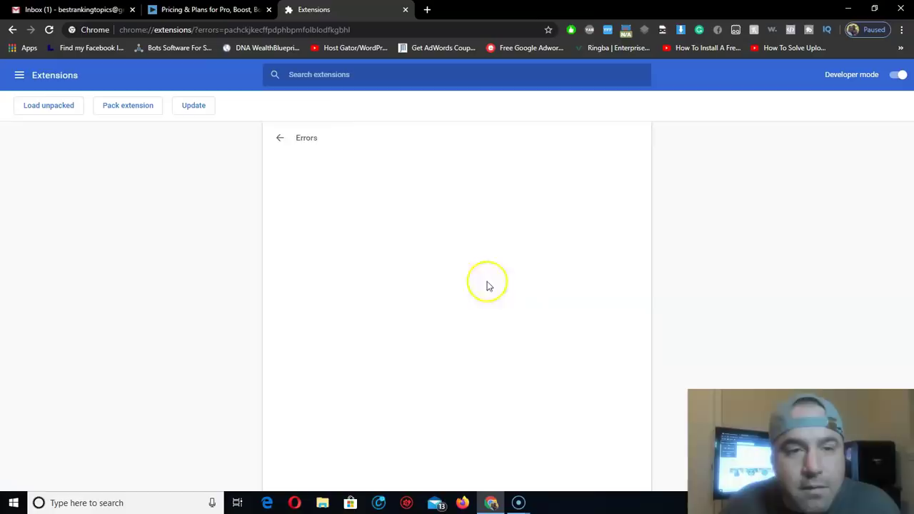
{"action": "left_click", "coordinate": [280, 138]}
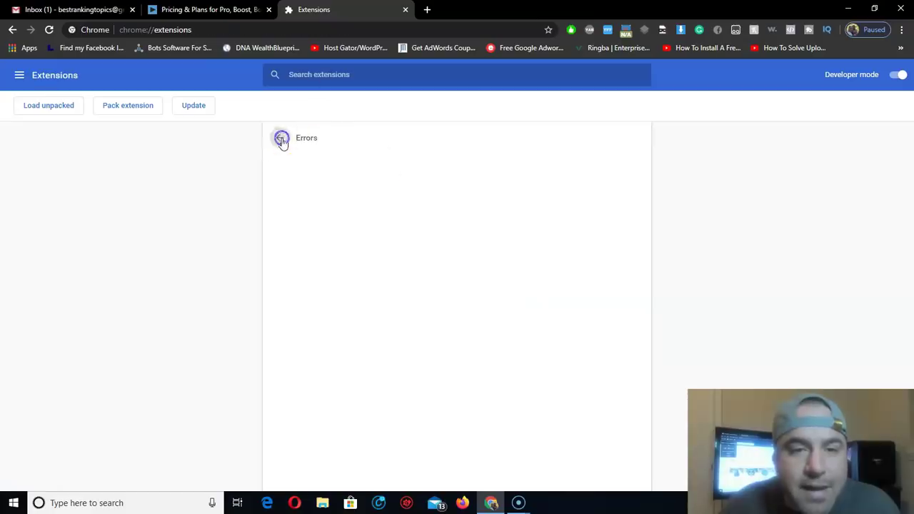
- Open youtube.com in a new tab and log in to vidIQ with the saved channel email and password
{"action": "left_click", "coordinate": [429, 9]}
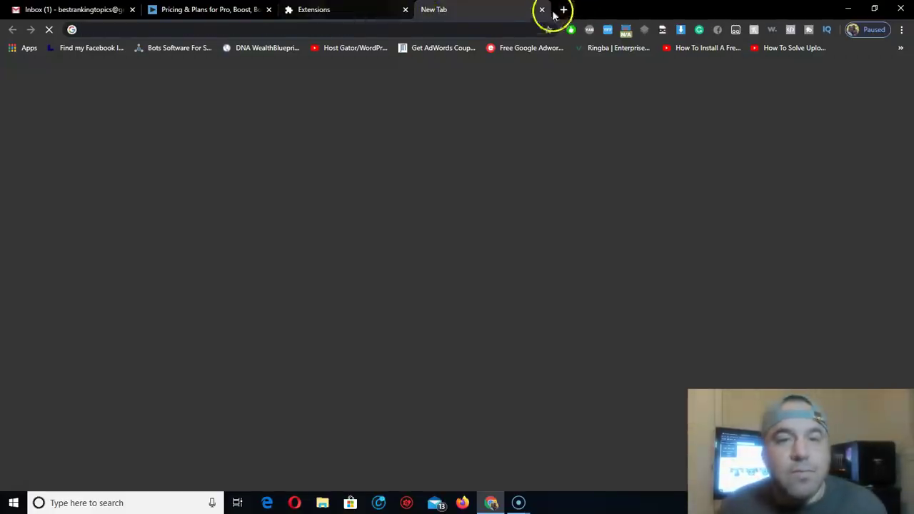
{"action": "type", "text": "youtube.com"}
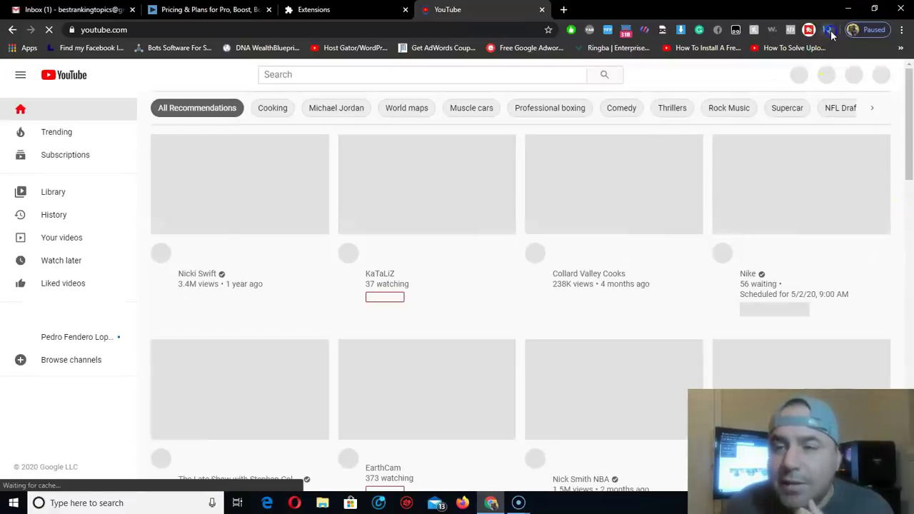
{"action": "left_click", "coordinate": [828, 30]}
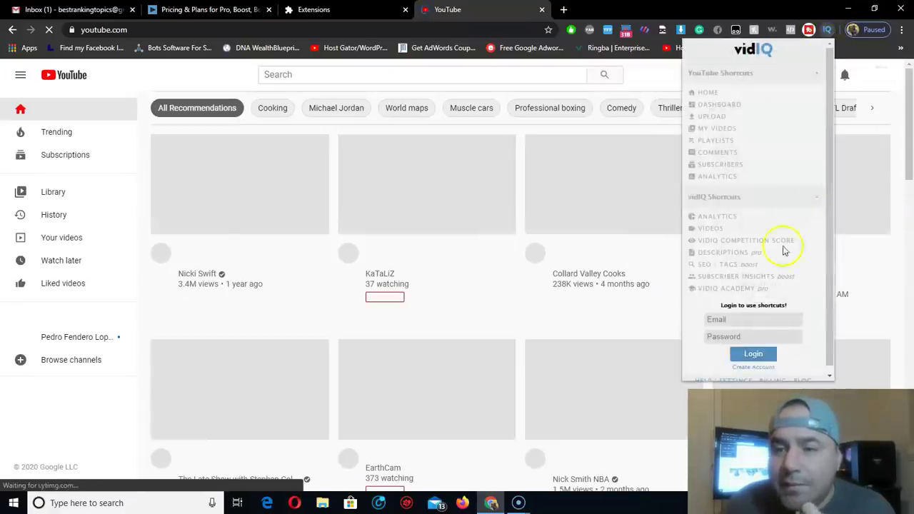
{"action": "left_click", "coordinate": [733, 319]}
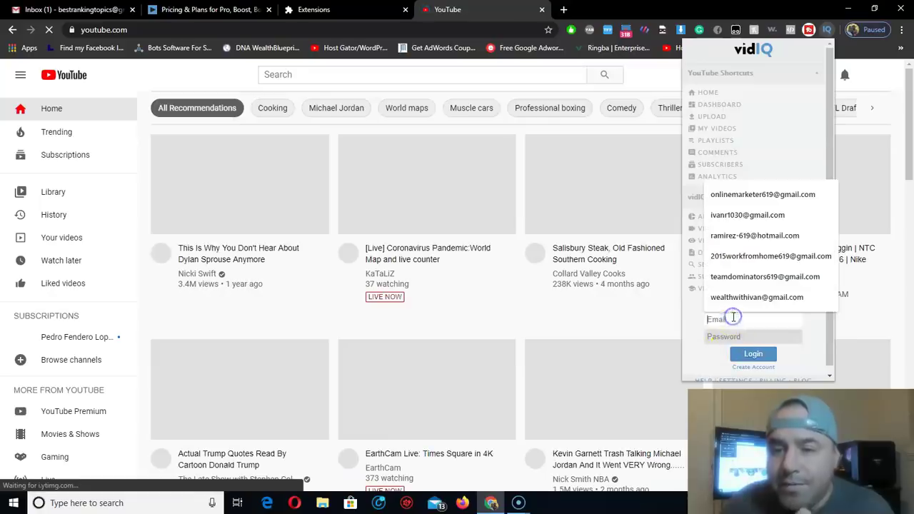
{"action": "type", "text": "best"}
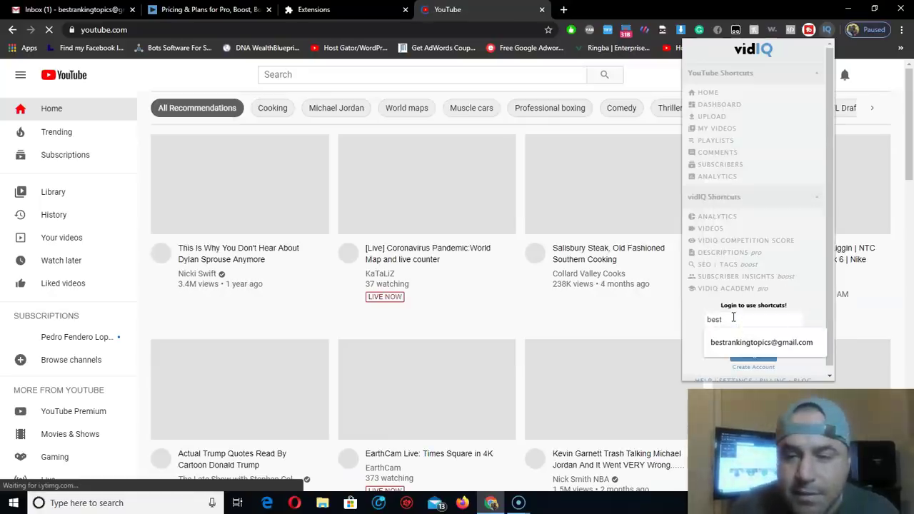
{"action": "left_click", "coordinate": [785, 346]}
{"action": "left_click", "coordinate": [777, 338]}
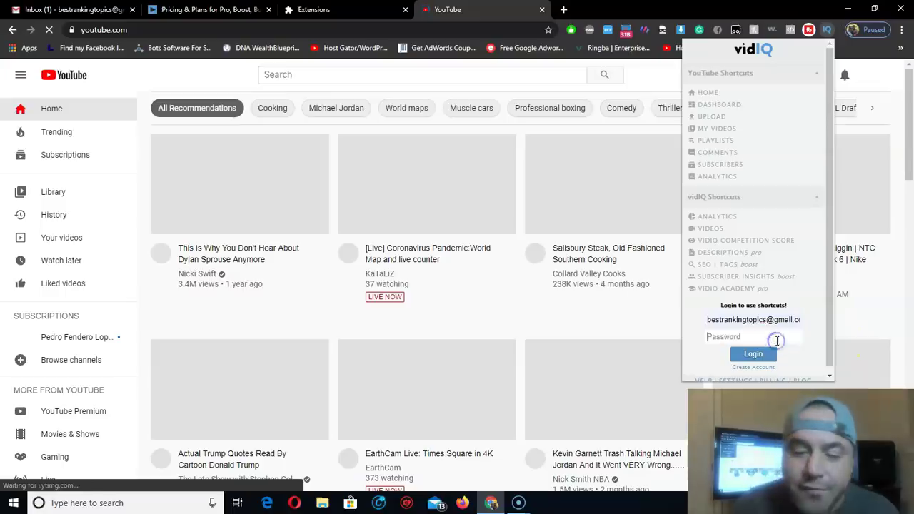
{"action": "type", "text": "p•••••"}
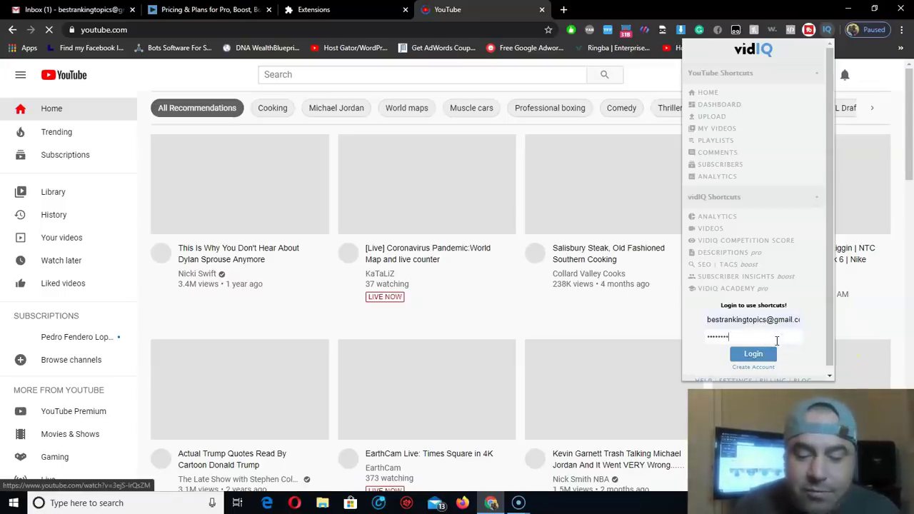
{"action": "left_click", "coordinate": [757, 355]}
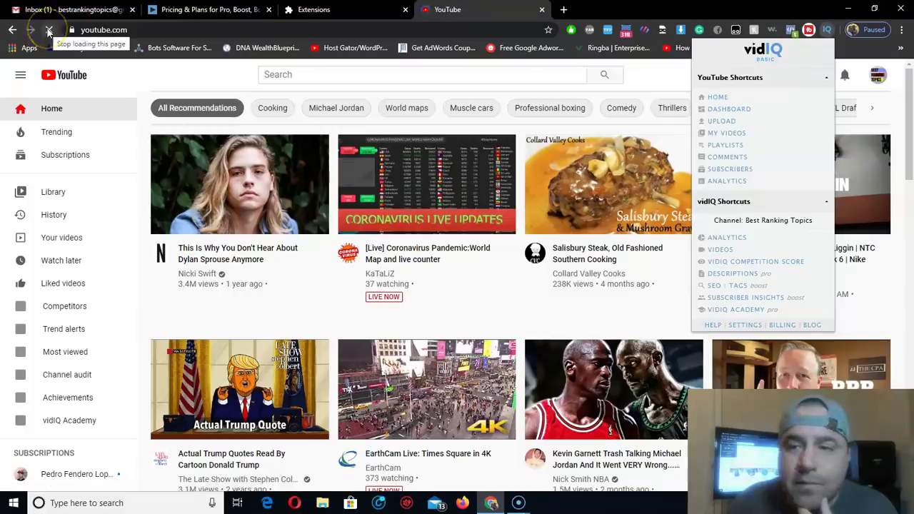
- Close the vidIQ panel, reload the YouTube home page, and confirm vidIQ shows the account logged in
{"action": "left_click", "coordinate": [47, 32]}
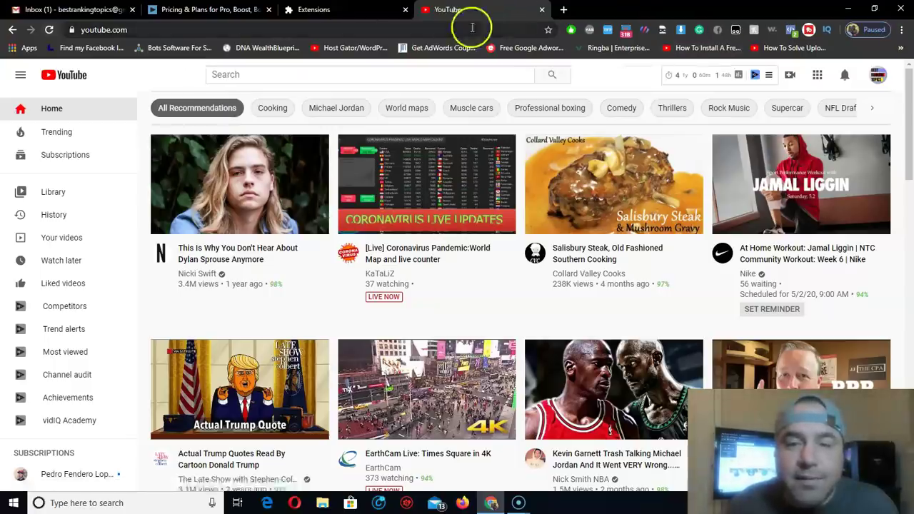
{"action": "left_click", "coordinate": [48, 30]}
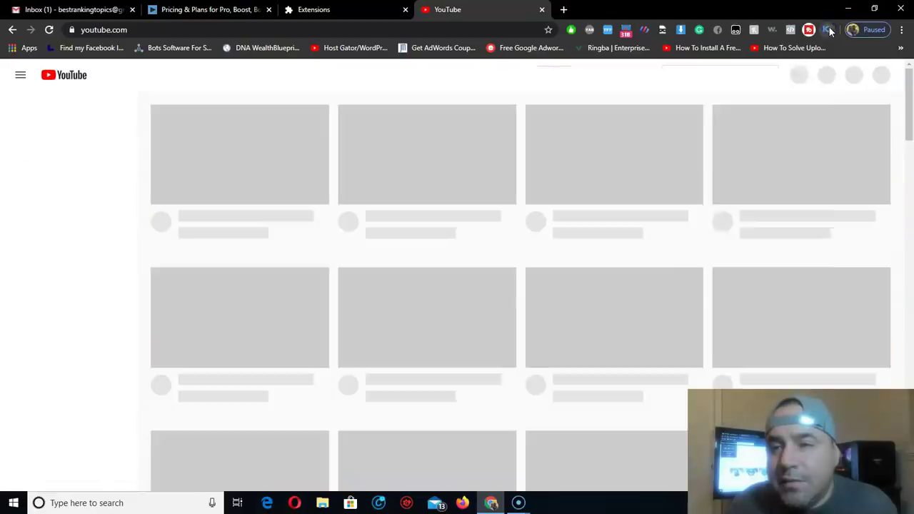
{"action": "left_click", "coordinate": [828, 30]}
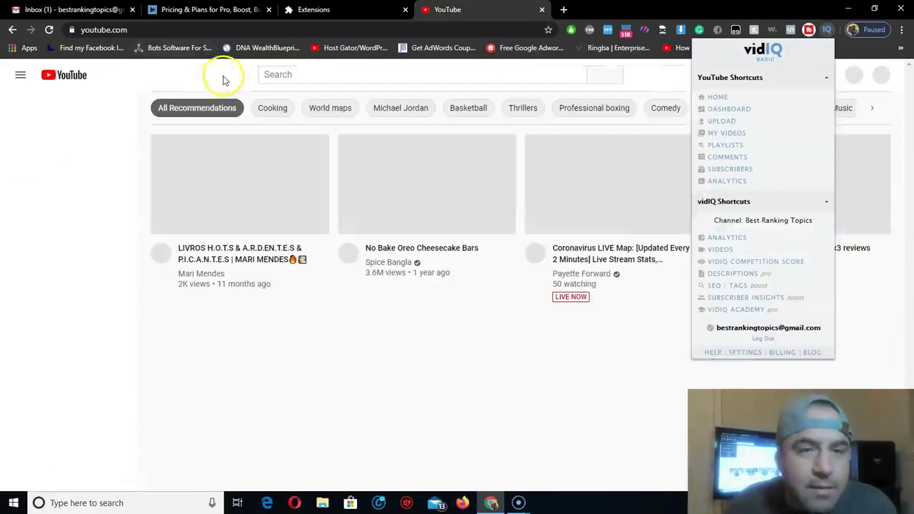
{"action": "left_click", "coordinate": [224, 77]}
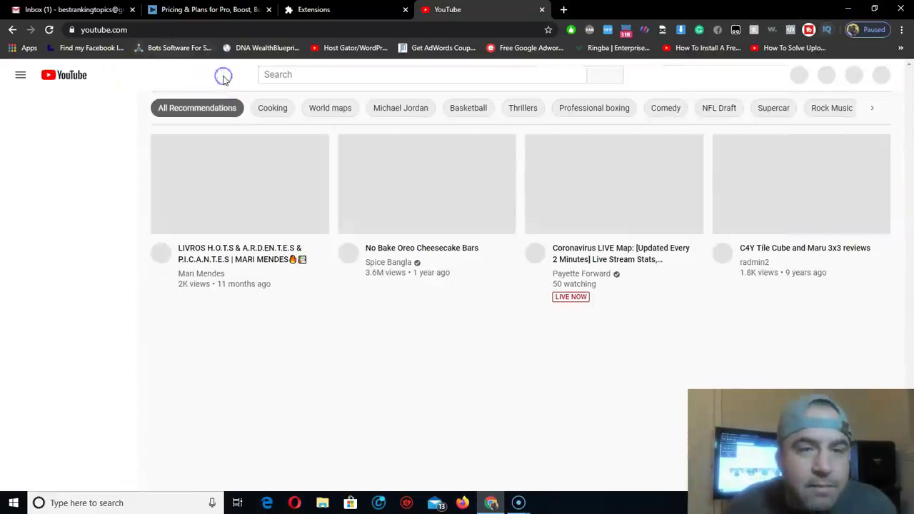
- Open the first recommended book video and skip its ad
{"action": "left_click", "coordinate": [260, 259]}
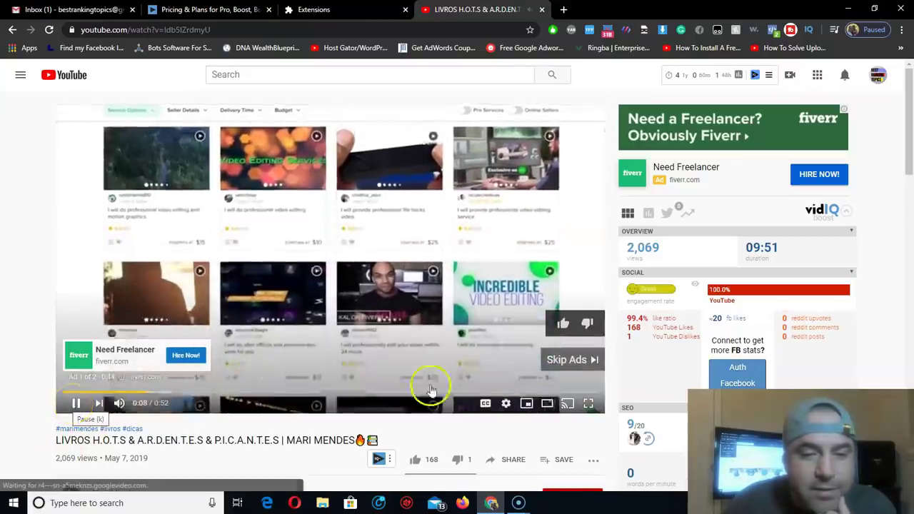
{"action": "left_click", "coordinate": [571, 361]}
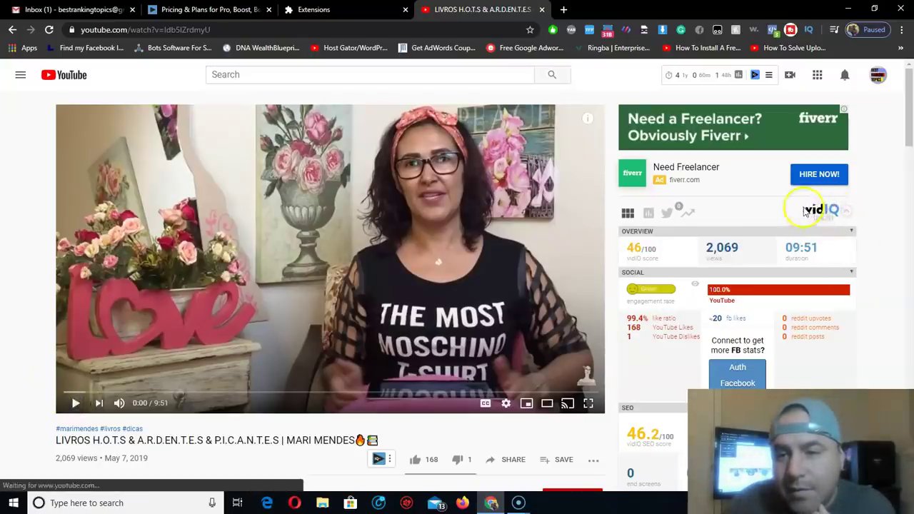
{"action": "double_click", "coordinate": [821, 210]}
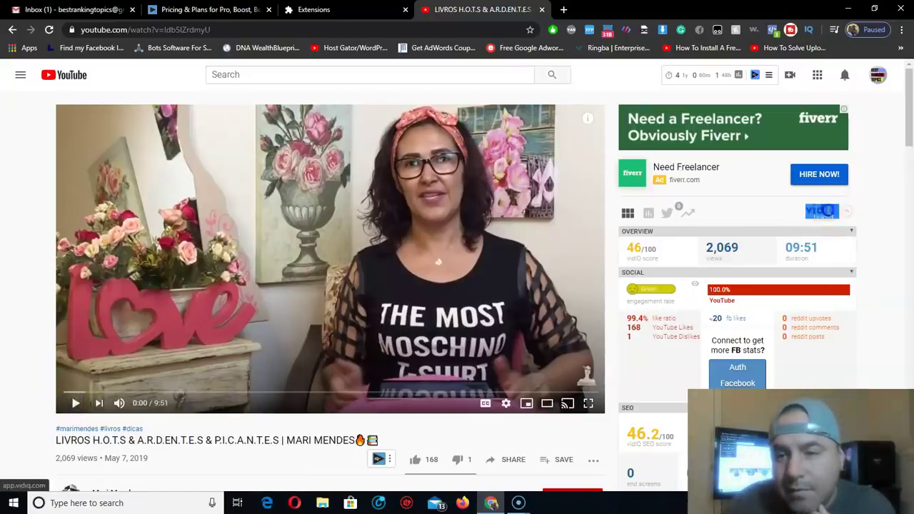
{"action": "left_click", "coordinate": [764, 215]}
- Scroll through the vidIQ sidebar stats: 46/100 score, 2,069 views, 46.2 SEO and tags
{"action": "scroll", "coordinate": [768, 221], "scroll_direction": "down", "scroll_amount": 2}
{"action": "scroll", "coordinate": [776, 281], "scroll_direction": "down", "scroll_amount": 10}
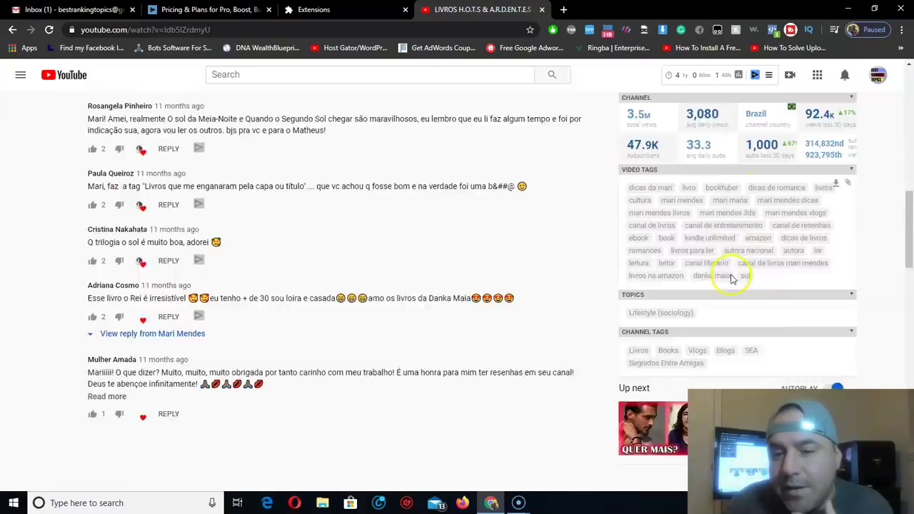
{"action": "scroll", "coordinate": [728, 278], "scroll_direction": "down", "scroll_amount": 3}
{"action": "scroll", "coordinate": [728, 277], "scroll_direction": "up", "scroll_amount": 7}
{"action": "scroll", "coordinate": [732, 281], "scroll_direction": "up", "scroll_amount": 4}
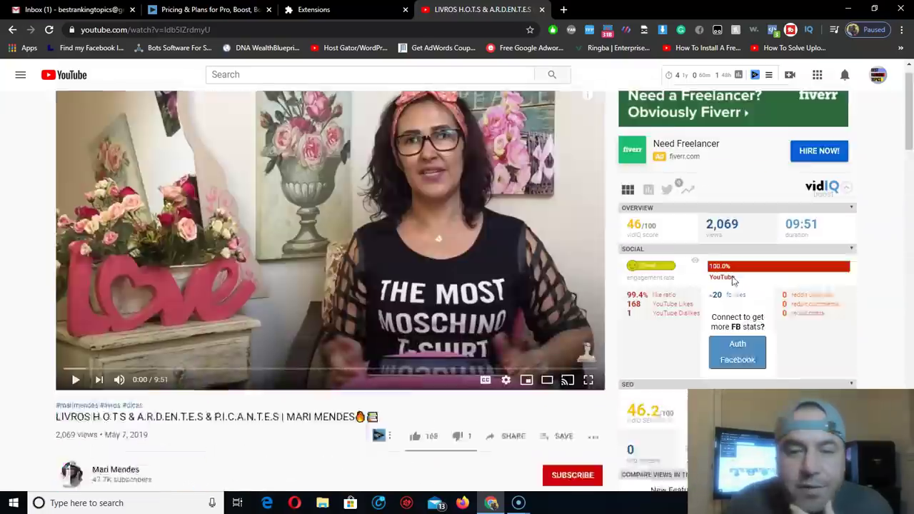
{"action": "scroll", "coordinate": [732, 281], "scroll_direction": "down", "scroll_amount": 7}
{"action": "scroll", "coordinate": [732, 280], "scroll_direction": "up", "scroll_amount": 8}
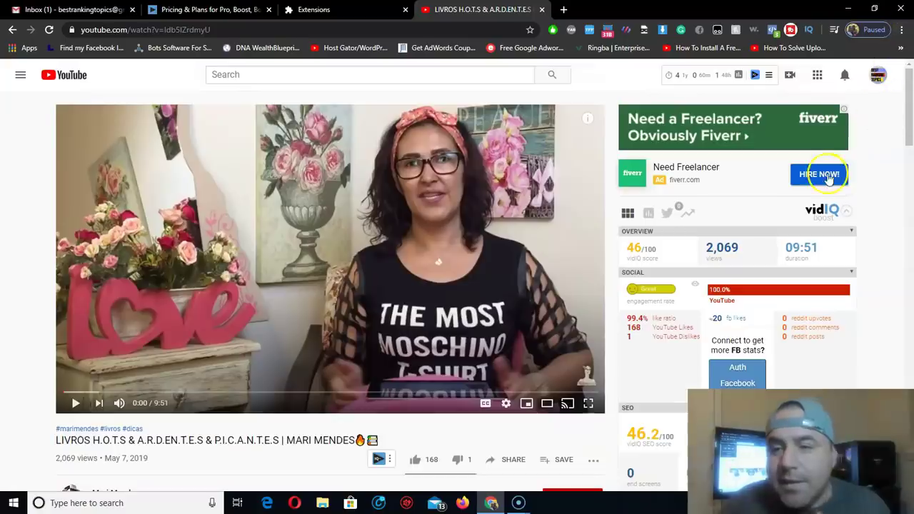
{"action": "scroll", "coordinate": [826, 180], "scroll_direction": "down", "scroll_amount": 2}
{"action": "scroll", "coordinate": [826, 179], "scroll_direction": "up", "scroll_amount": 2}
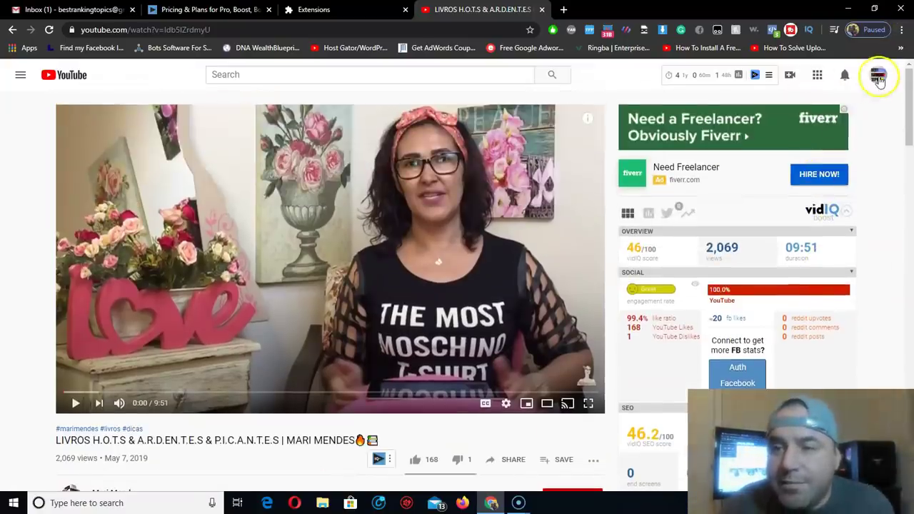
- Go to YouTube Studio from the account menu and open the channel's Videos list
{"action": "left_click", "coordinate": [878, 75]}
{"action": "left_click", "coordinate": [776, 186]}
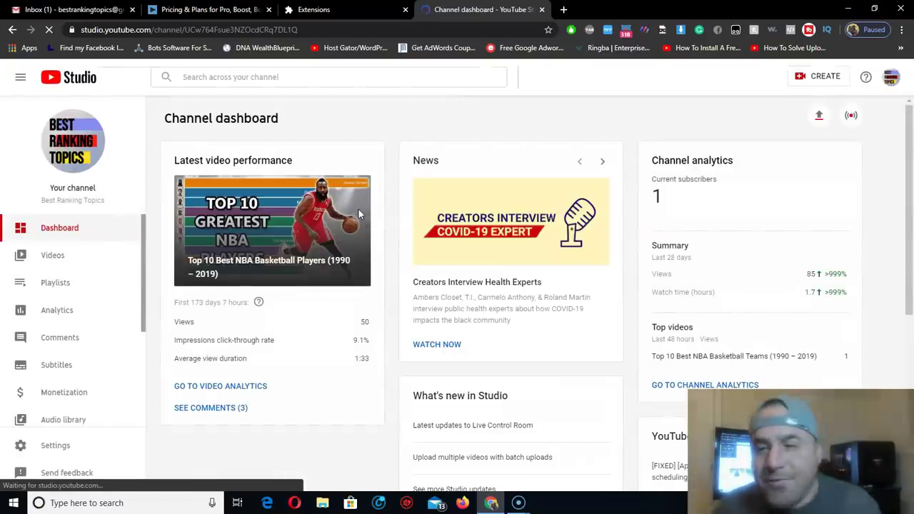
{"action": "left_click", "coordinate": [79, 256]}
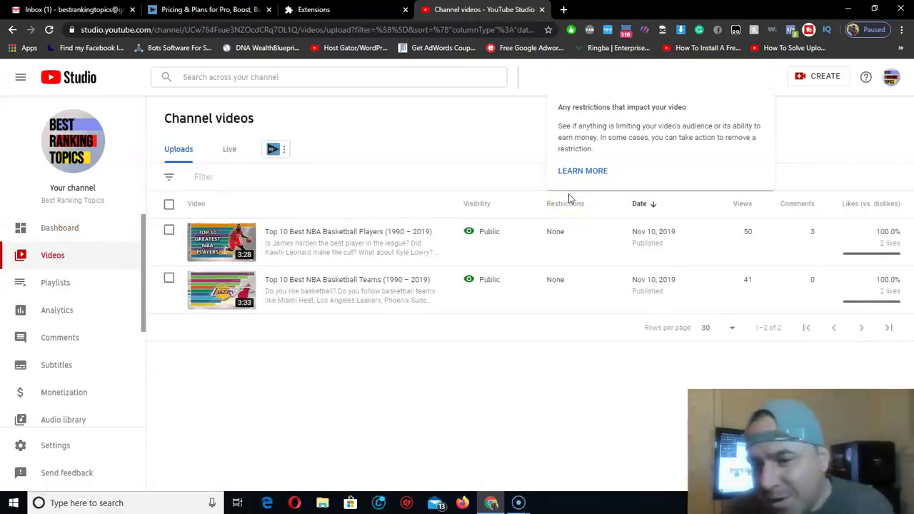
{"action": "left_click", "coordinate": [234, 286]}
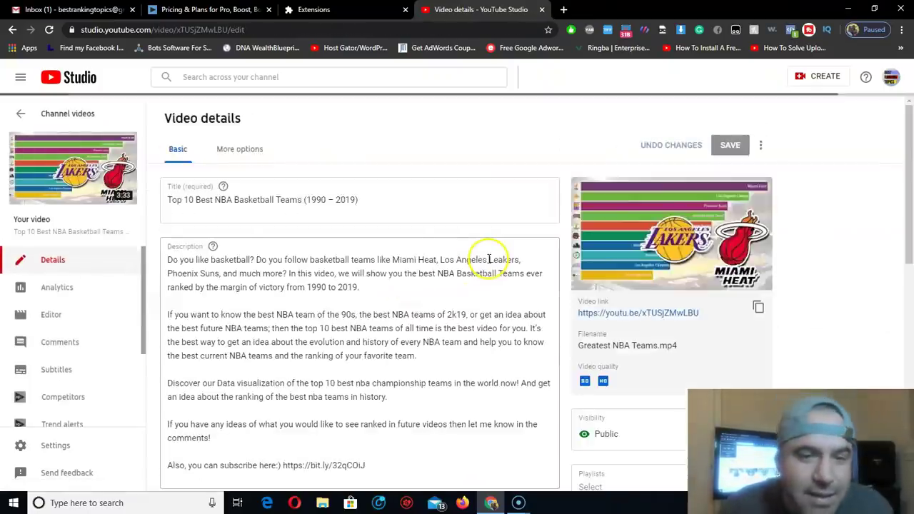
{"action": "scroll", "coordinate": [479, 255], "scroll_direction": "down", "scroll_amount": 3}
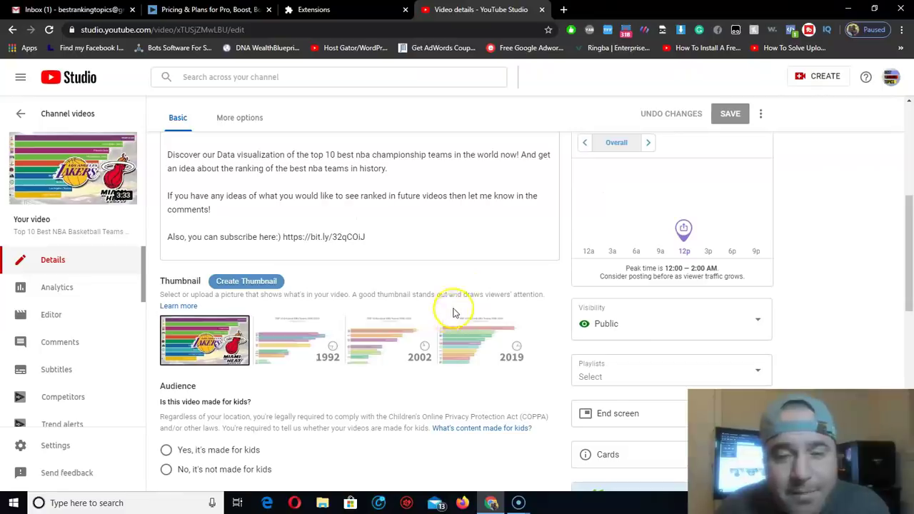
{"action": "scroll", "coordinate": [397, 262], "scroll_direction": "down", "scroll_amount": 3}
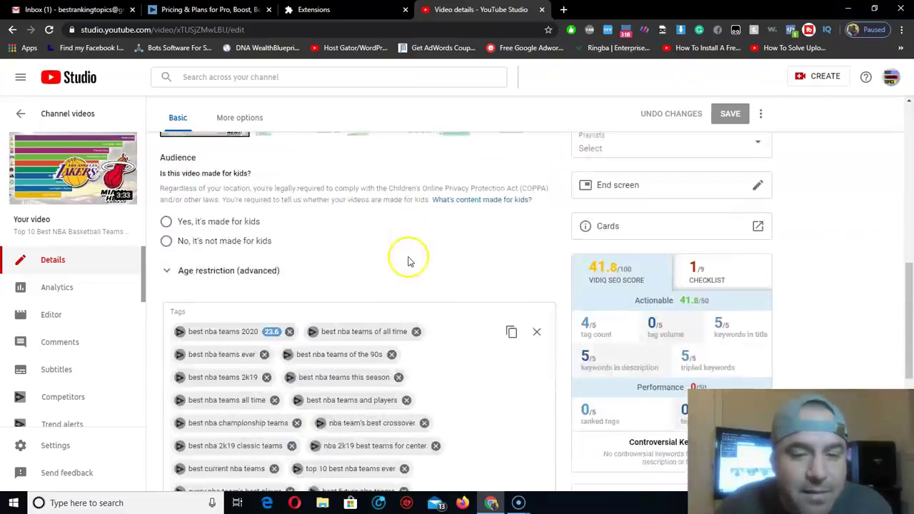
{"action": "scroll", "coordinate": [409, 261], "scroll_direction": "down", "scroll_amount": 3}
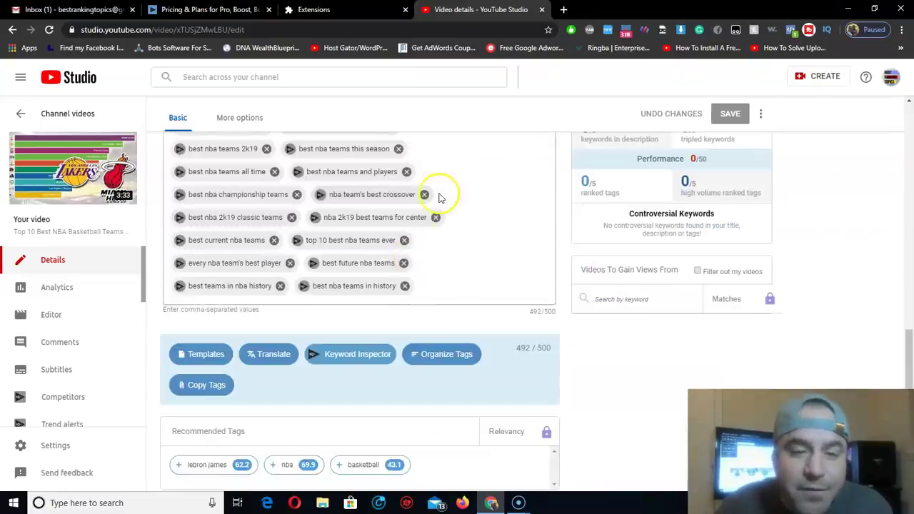
{"action": "scroll", "coordinate": [439, 197], "scroll_direction": "down", "scroll_amount": 2}
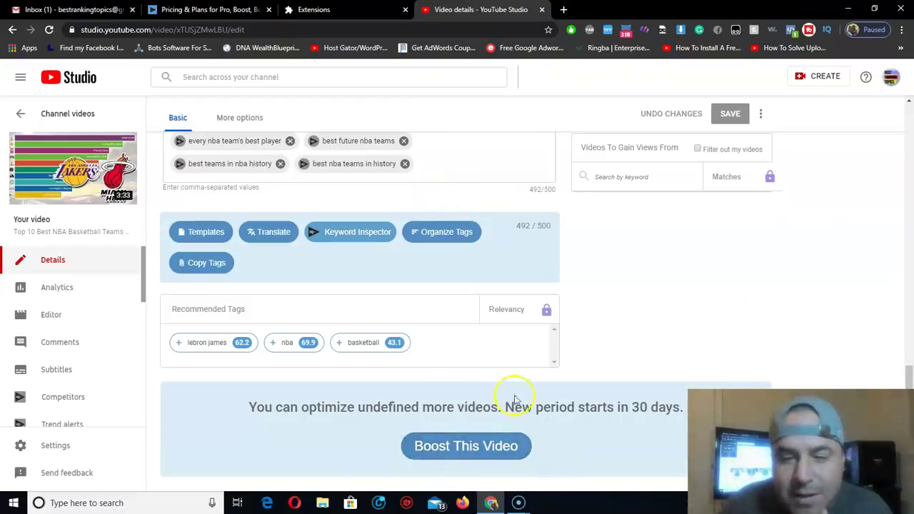
{"action": "scroll", "coordinate": [477, 370], "scroll_direction": "up", "scroll_amount": 5}
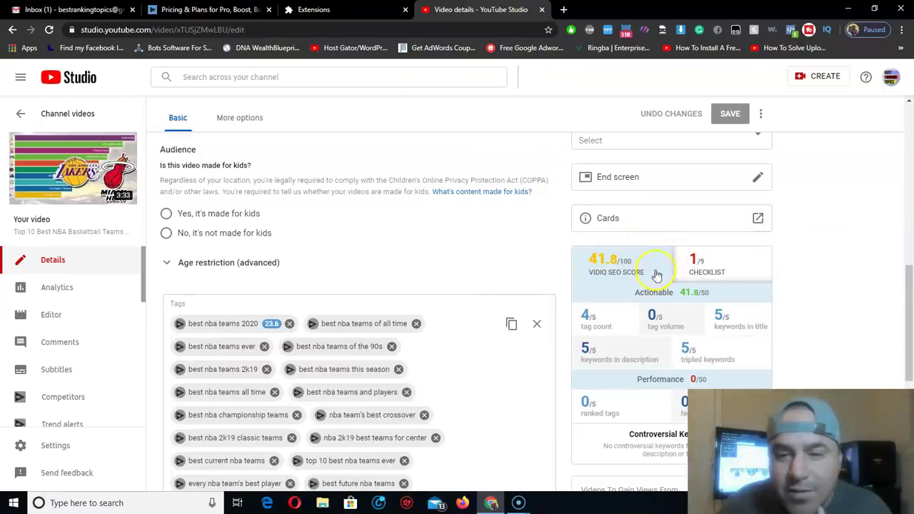
{"action": "scroll", "coordinate": [429, 336], "scroll_direction": "up", "scroll_amount": 3}
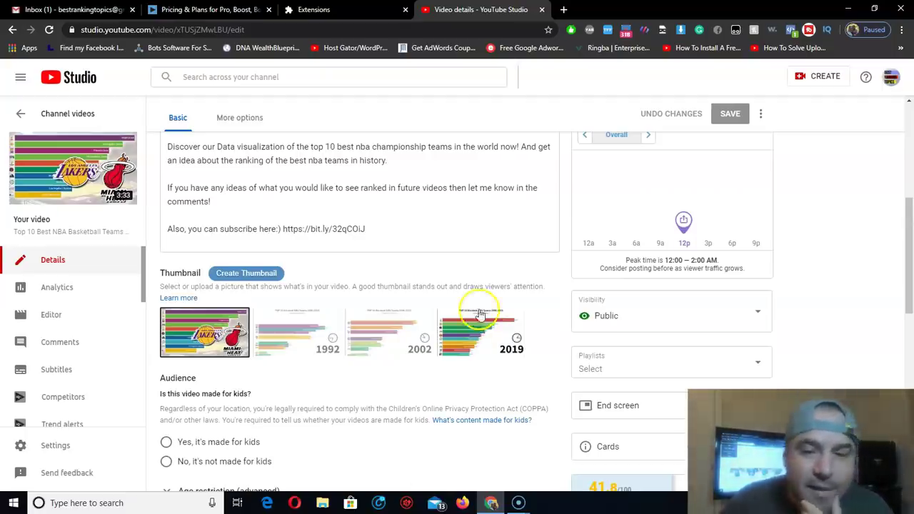
{"action": "scroll", "coordinate": [475, 275], "scroll_direction": "up", "scroll_amount": 2}
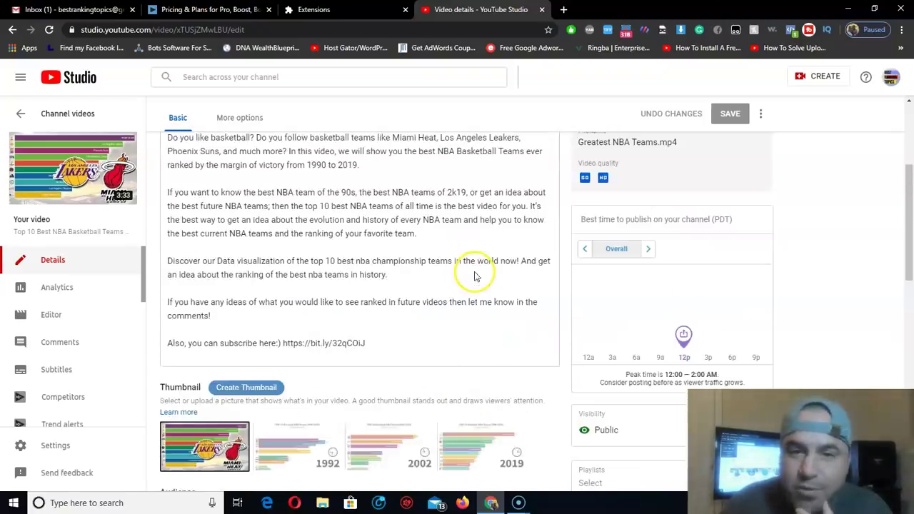
{"action": "scroll", "coordinate": [475, 276], "scroll_direction": "up", "scroll_amount": 3}
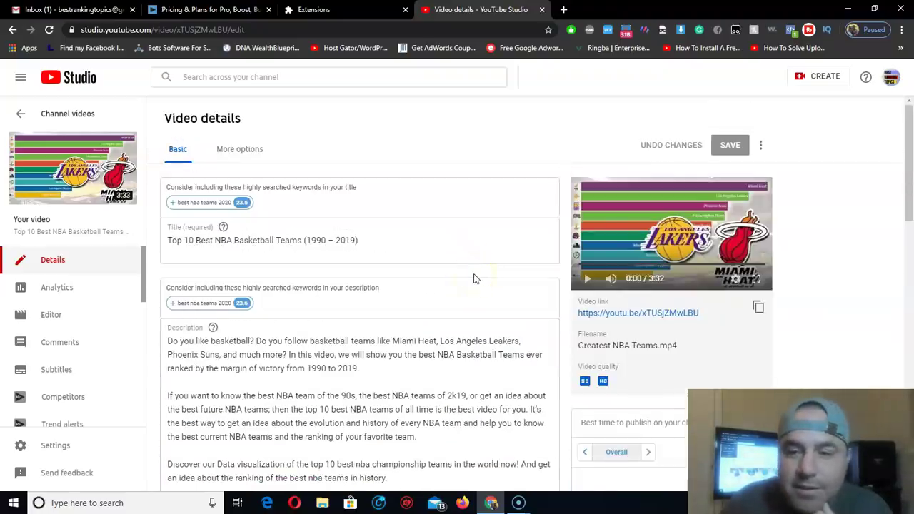
{"action": "scroll", "coordinate": [475, 278], "scroll_direction": "down", "scroll_amount": 7}
{"action": "scroll", "coordinate": [735, 332], "scroll_direction": "up", "scroll_amount": 7}
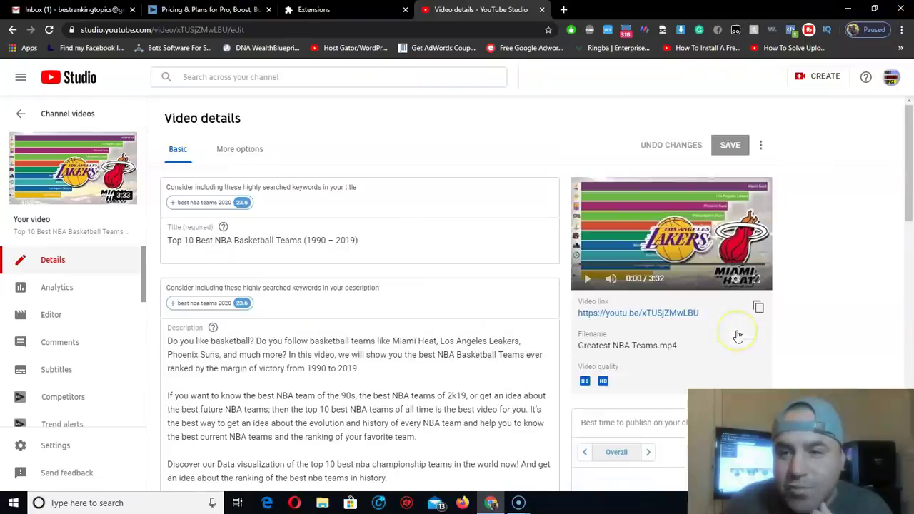
{"action": "left_click", "coordinate": [827, 30]}
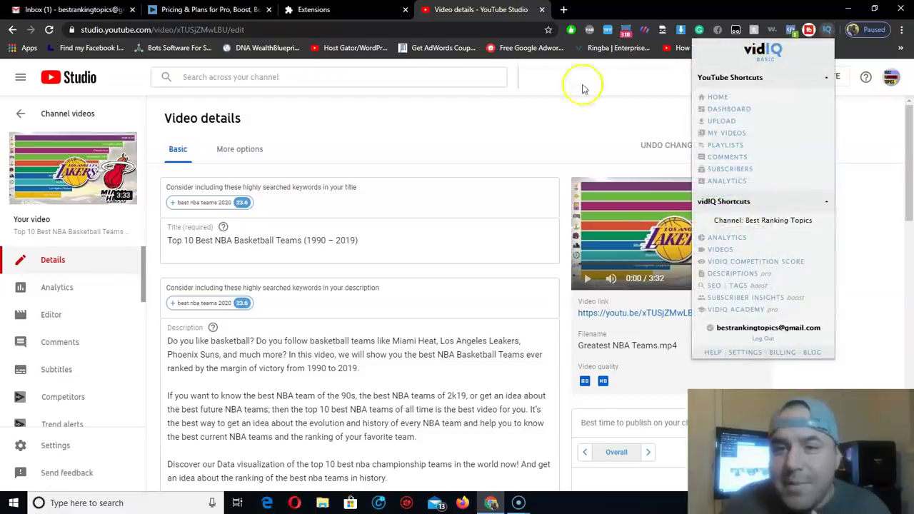
{"action": "left_click", "coordinate": [603, 80]}
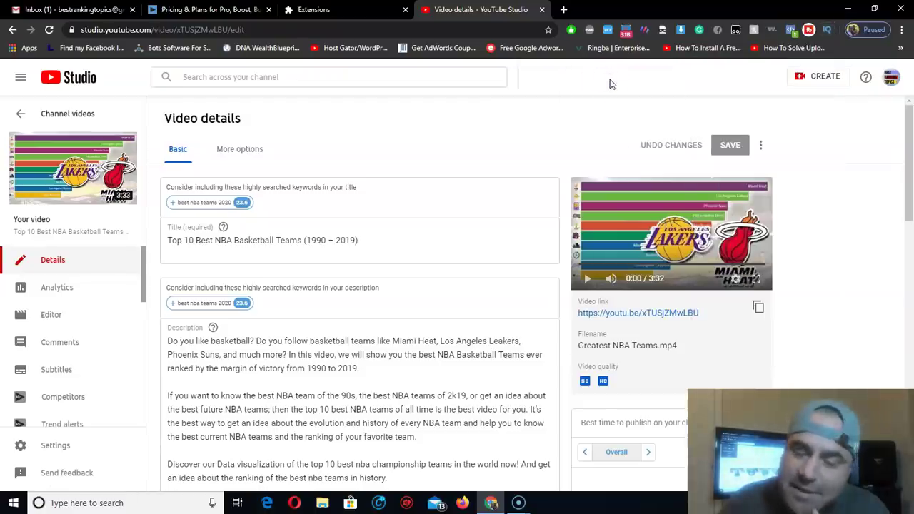
{"action": "scroll", "coordinate": [471, 286], "scroll_direction": "down", "scroll_amount": 8}
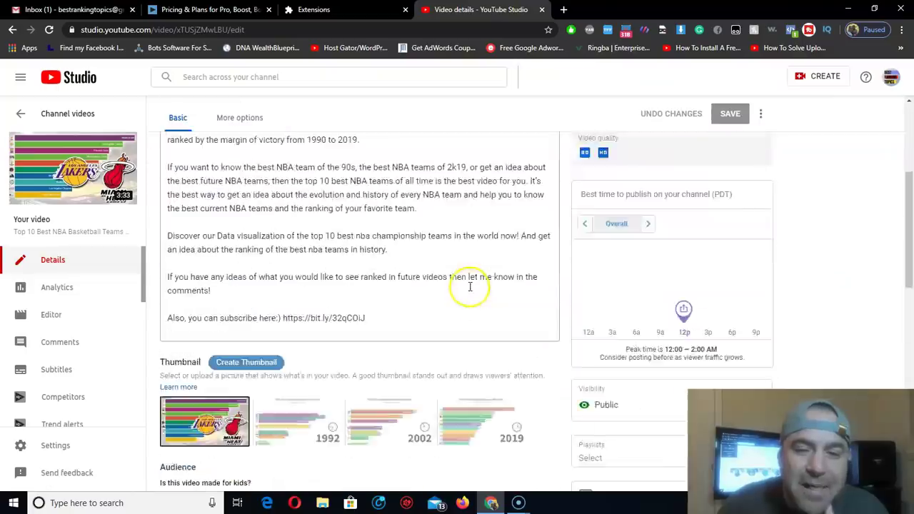
{"action": "scroll", "coordinate": [471, 286], "scroll_direction": "down", "scroll_amount": 3}
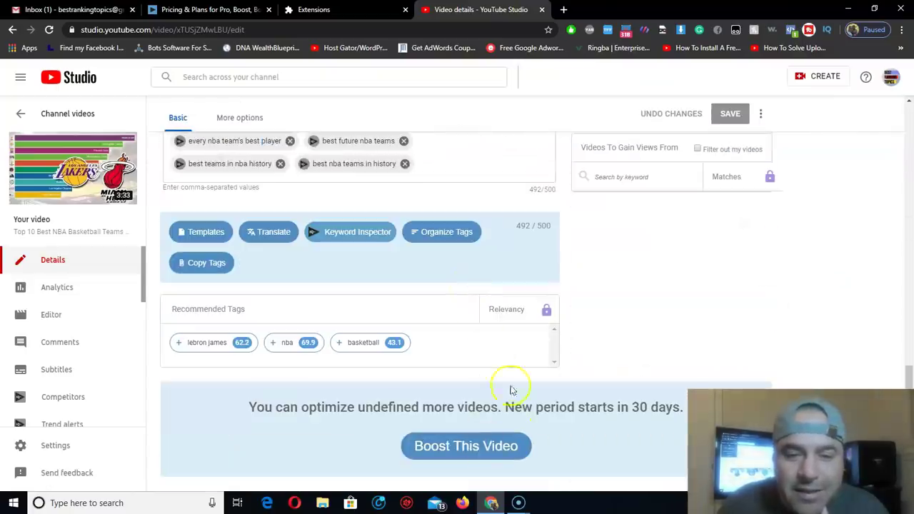
{"action": "scroll", "coordinate": [414, 394], "scroll_direction": "up", "scroll_amount": 11}
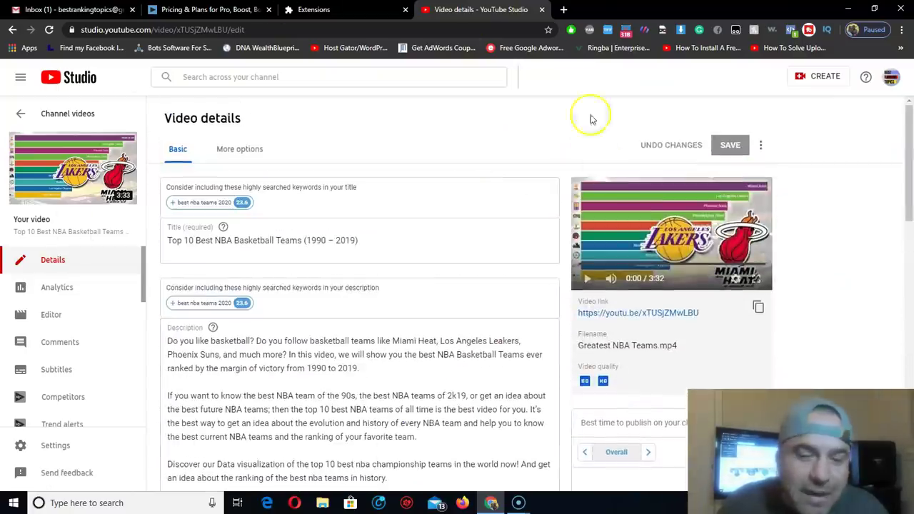
{"action": "scroll", "coordinate": [337, 292], "scroll_direction": "down", "scroll_amount": 11}
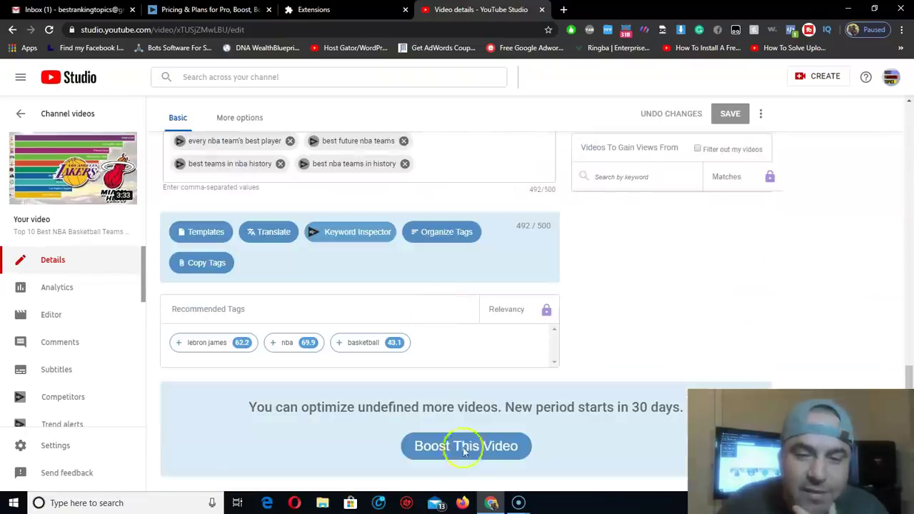
{"action": "scroll", "coordinate": [420, 399], "scroll_direction": "up", "scroll_amount": 3}
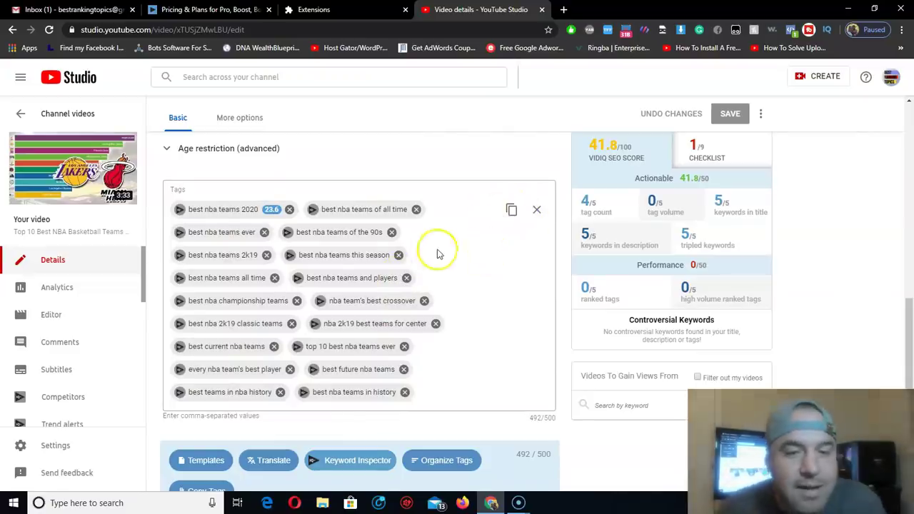
{"action": "scroll", "coordinate": [438, 253], "scroll_direction": "down", "scroll_amount": 3}
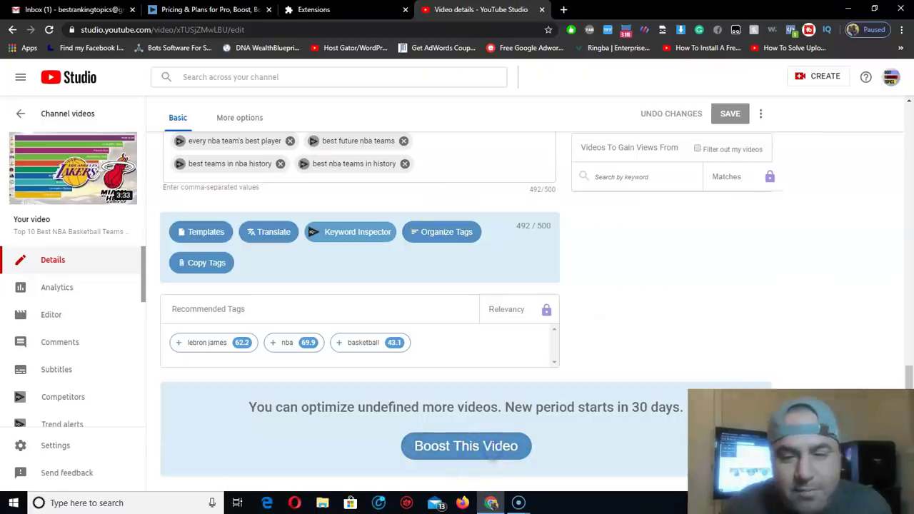
{"action": "scroll", "coordinate": [378, 399], "scroll_direction": "down", "scroll_amount": 1}
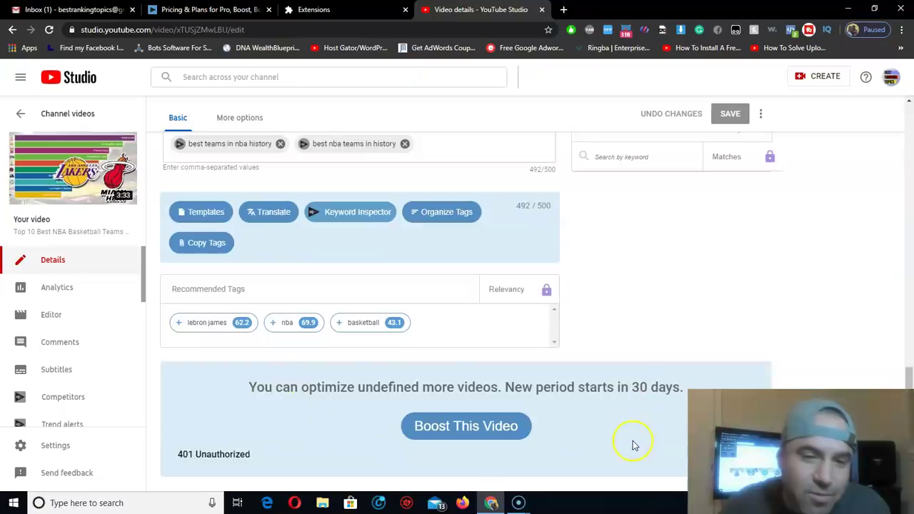
{"action": "scroll", "coordinate": [633, 443], "scroll_direction": "up", "scroll_amount": 8}
{"action": "scroll", "coordinate": [633, 439], "scroll_direction": "down", "scroll_amount": 6}
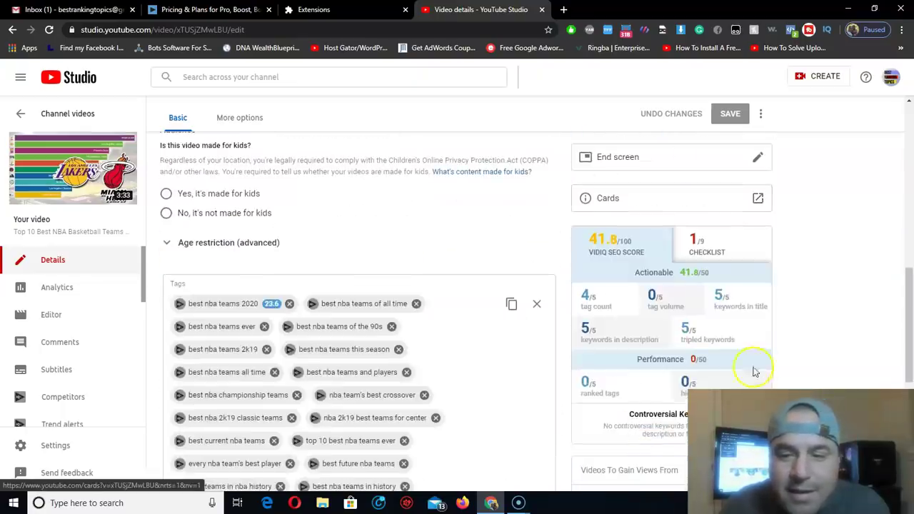
{"action": "scroll", "coordinate": [697, 367], "scroll_direction": "down", "scroll_amount": 3}
{"action": "scroll", "coordinate": [698, 373], "scroll_direction": "up", "scroll_amount": 8}
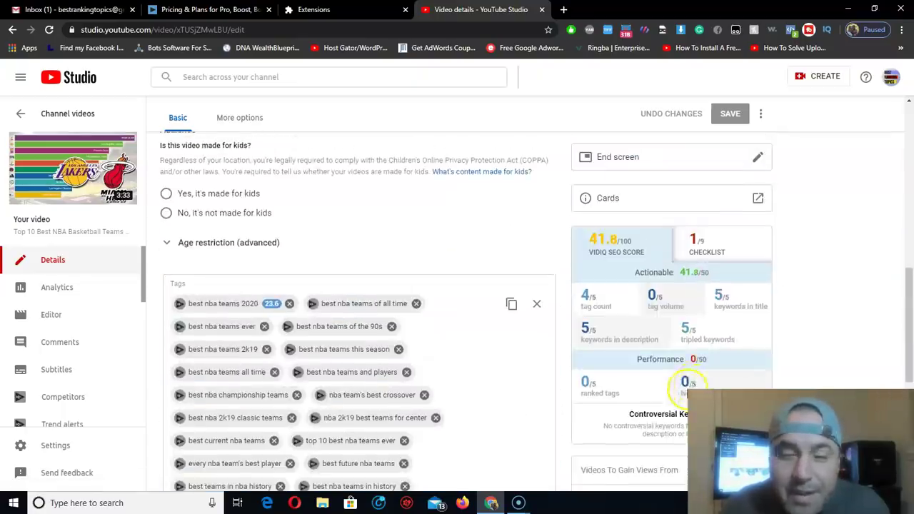
{"action": "scroll", "coordinate": [638, 393], "scroll_direction": "up", "scroll_amount": 3}
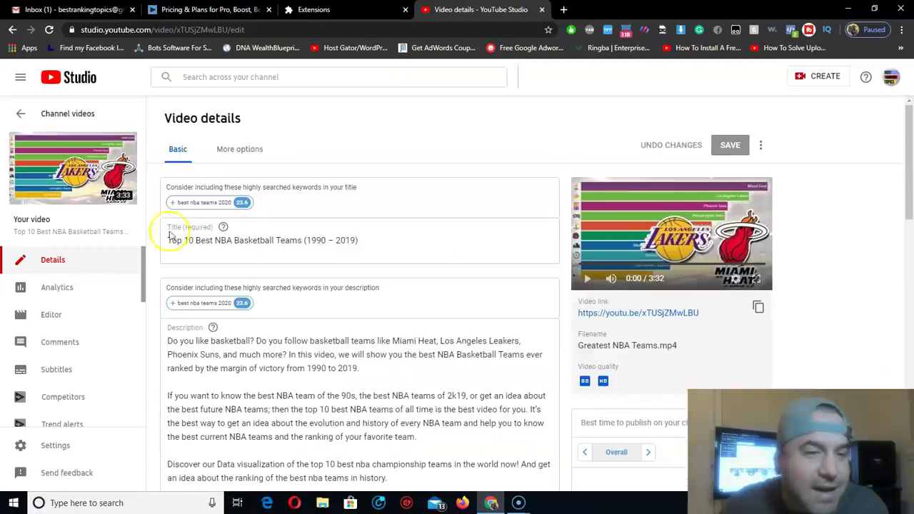
- Open the Channel dashboard and reveal vidIQ's Competitors, Trend alerts and Channel audit entries
{"action": "left_click", "coordinate": [71, 76]}
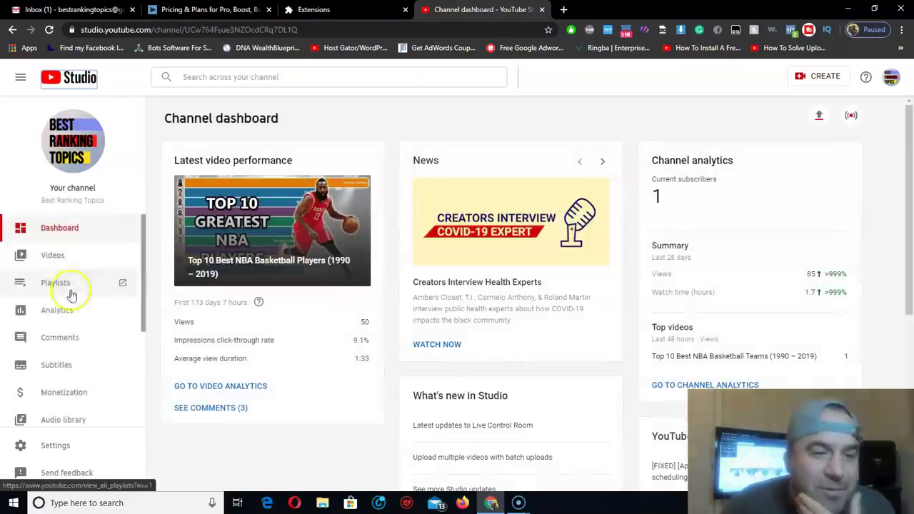
{"action": "scroll", "coordinate": [71, 294], "scroll_direction": "down", "scroll_amount": 2}
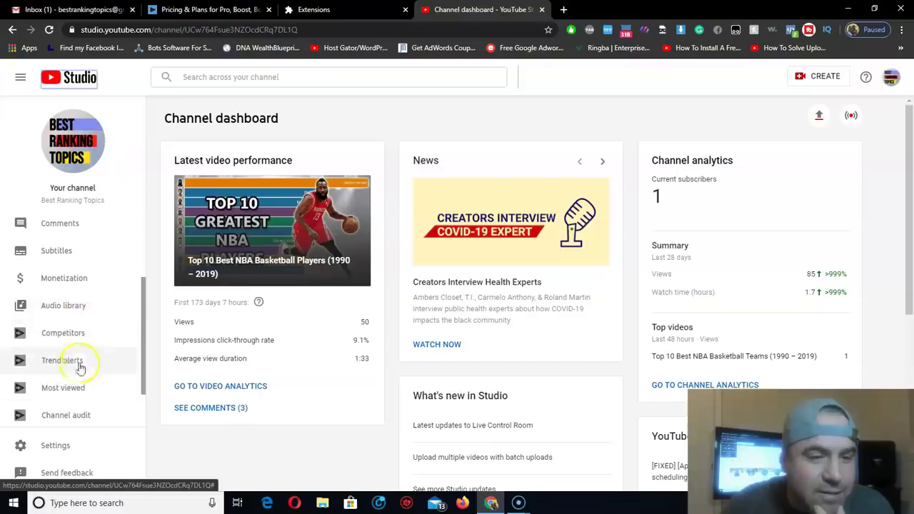
{"action": "left_click", "coordinate": [74, 390]}
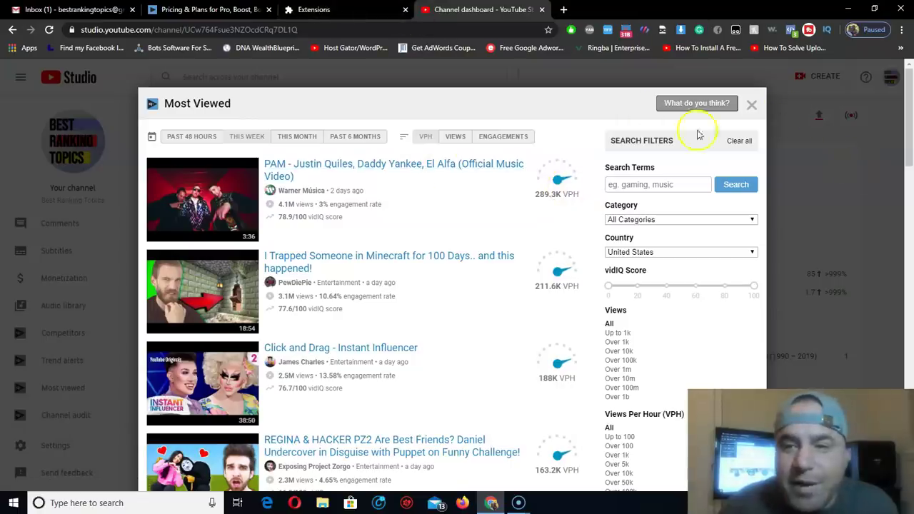
{"action": "left_click", "coordinate": [751, 105]}
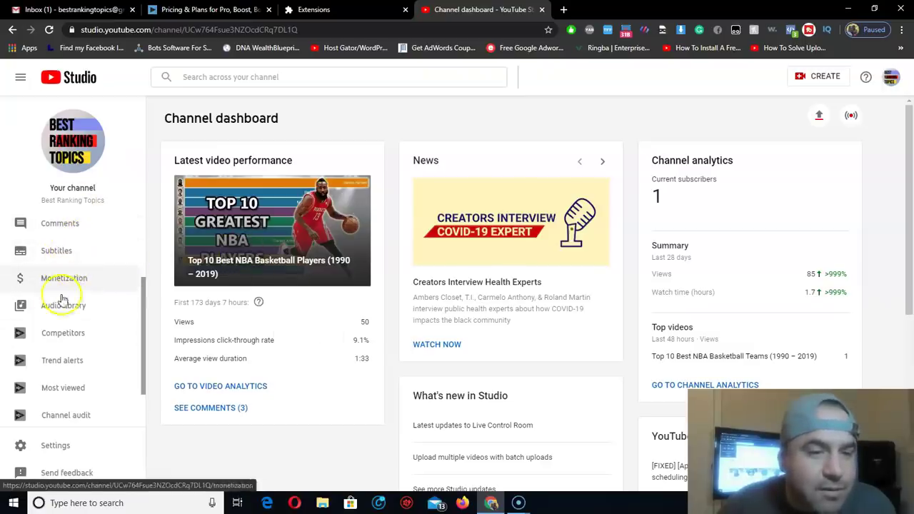
- Go back to the NBA teams video details and review its tags, 41.8/100 vidIQ score and Boost panel
{"action": "scroll", "coordinate": [93, 228], "scroll_direction": "up", "scroll_amount": 3}
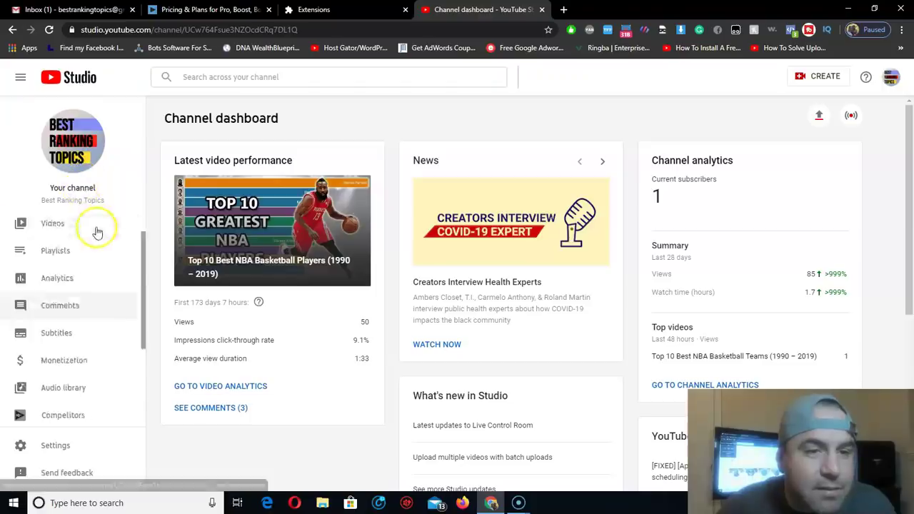
{"action": "left_click", "coordinate": [12, 30]}
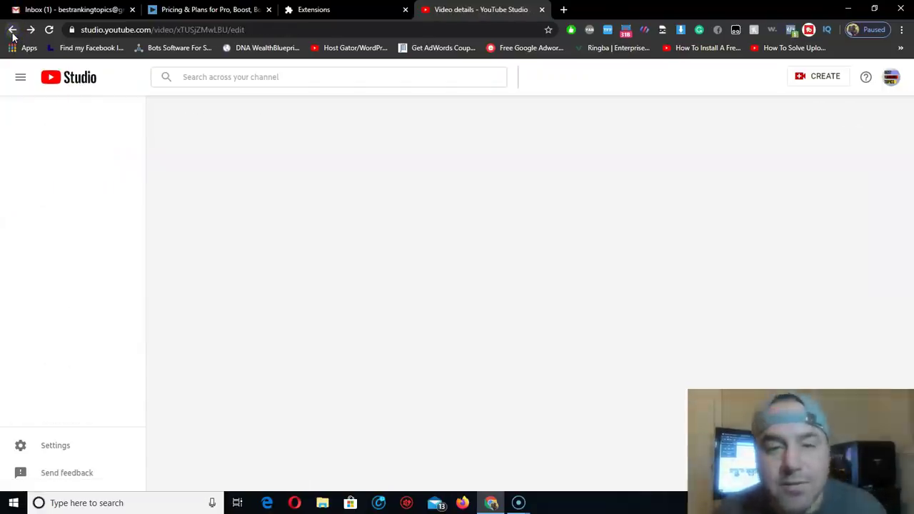
{"action": "scroll", "coordinate": [418, 246], "scroll_direction": "down", "scroll_amount": 4}
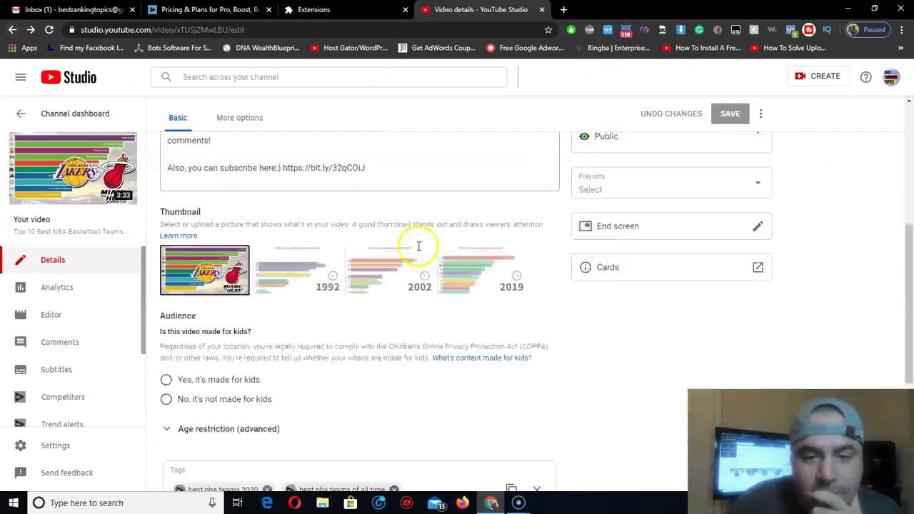
{"action": "scroll", "coordinate": [418, 246], "scroll_direction": "down", "scroll_amount": 3}
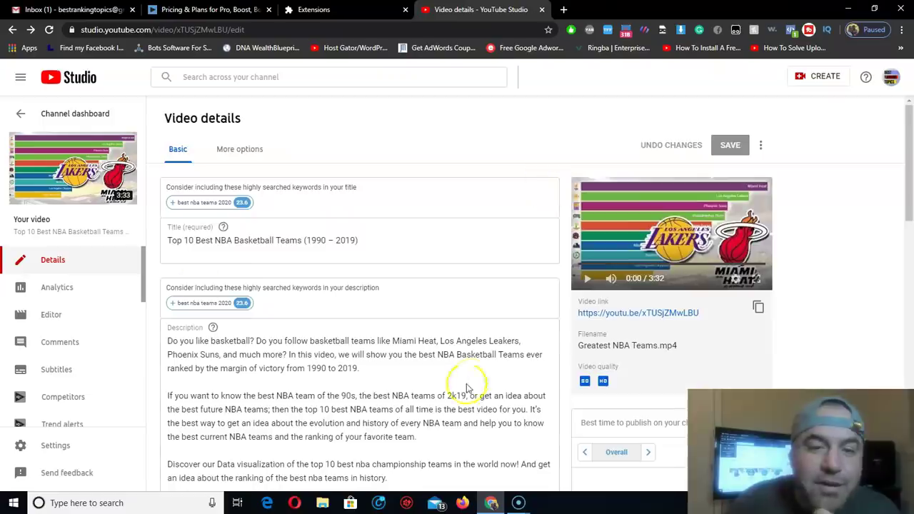
{"action": "scroll", "coordinate": [571, 370], "scroll_direction": "down", "scroll_amount": 3}
{"action": "scroll", "coordinate": [572, 370], "scroll_direction": "down", "scroll_amount": 8}
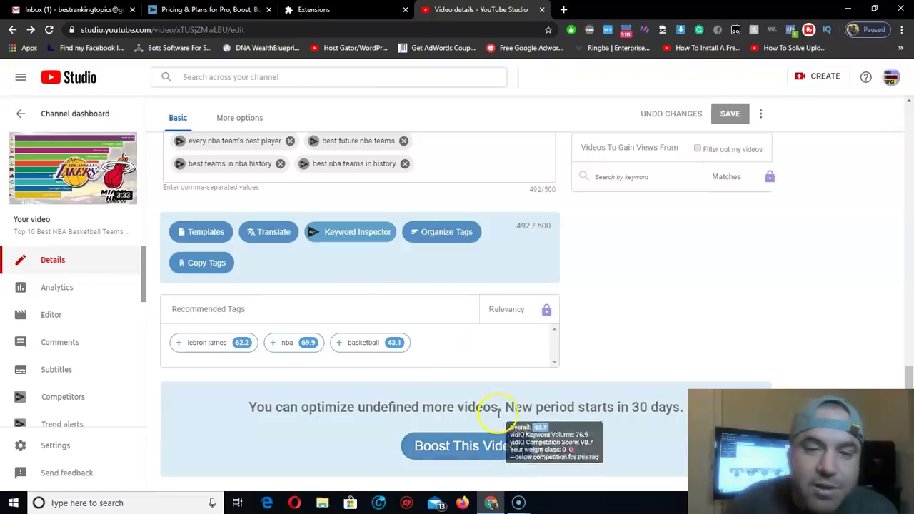
{"action": "scroll", "coordinate": [666, 345], "scroll_direction": "up", "scroll_amount": 2}
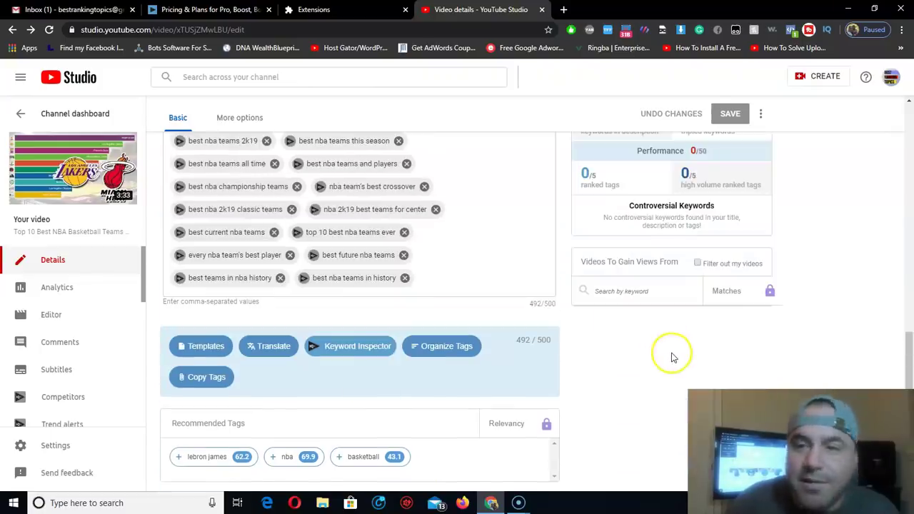
{"action": "scroll", "coordinate": [668, 357], "scroll_direction": "up", "scroll_amount": 10}
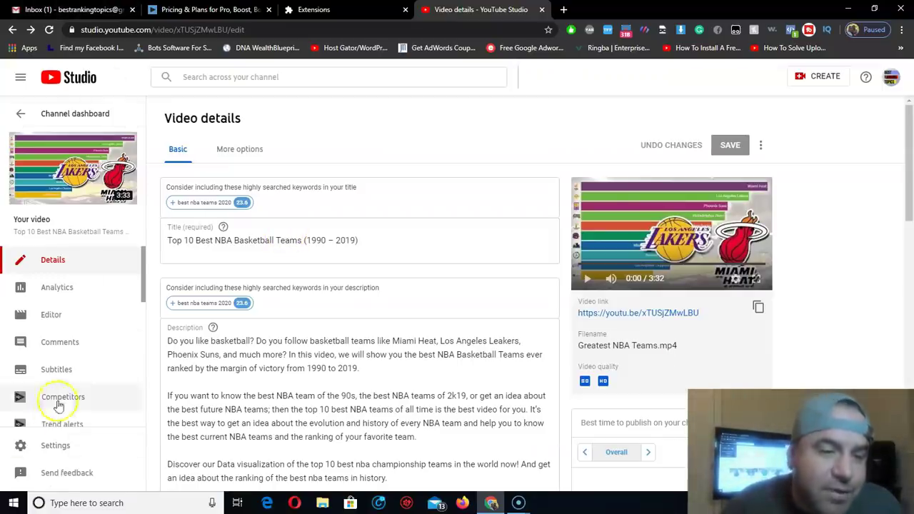
{"action": "scroll", "coordinate": [92, 371], "scroll_direction": "down", "scroll_amount": 2}
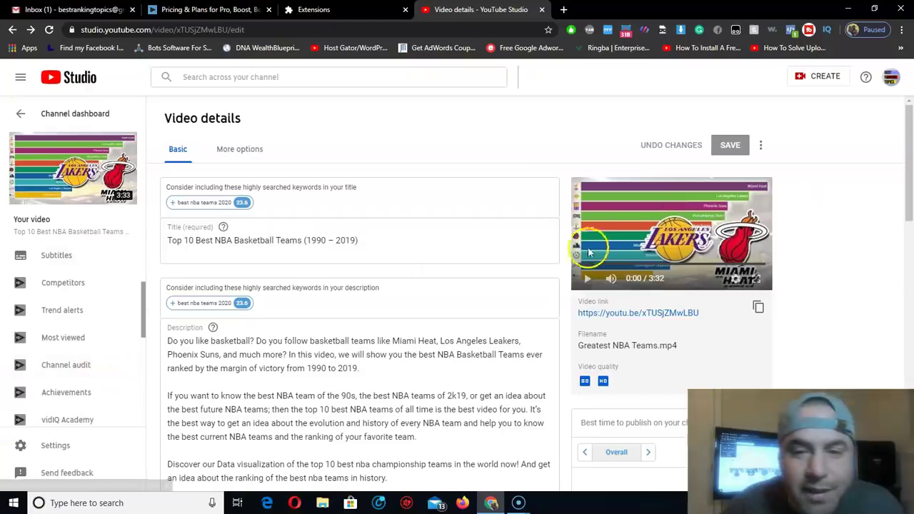
{"action": "scroll", "coordinate": [536, 222], "scroll_direction": "down", "scroll_amount": 2}
{"action": "scroll", "coordinate": [451, 339], "scroll_direction": "down", "scroll_amount": 7}
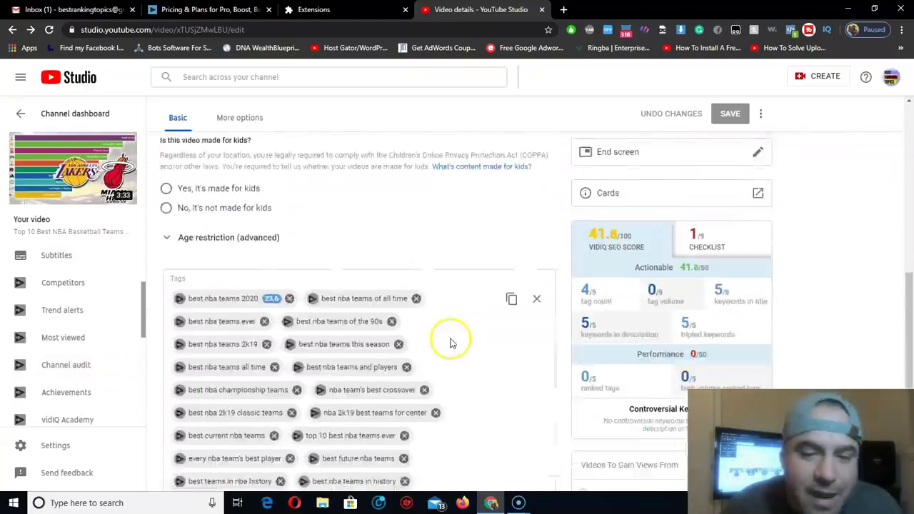
{"action": "scroll", "coordinate": [452, 338], "scroll_direction": "up", "scroll_amount": 9}
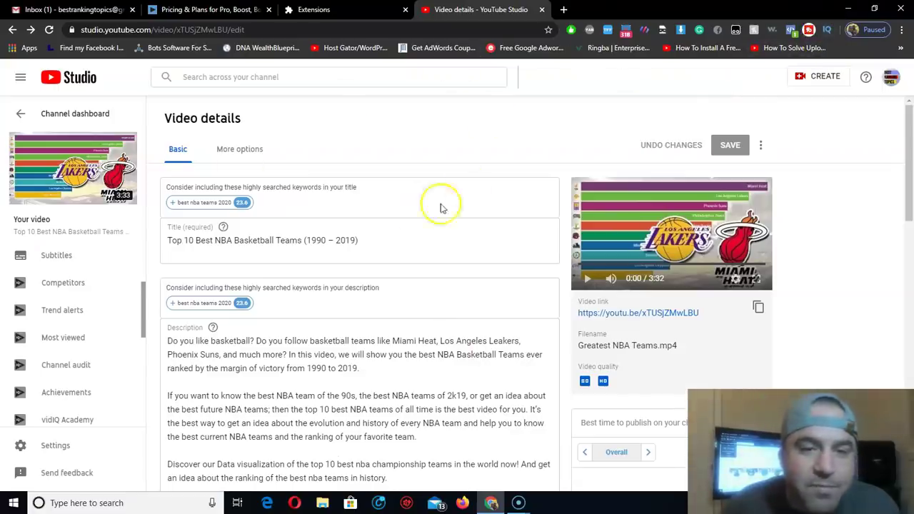
- Glance over the vidIQ pricing and plans page, then return to the video details
{"action": "left_click", "coordinate": [207, 9]}
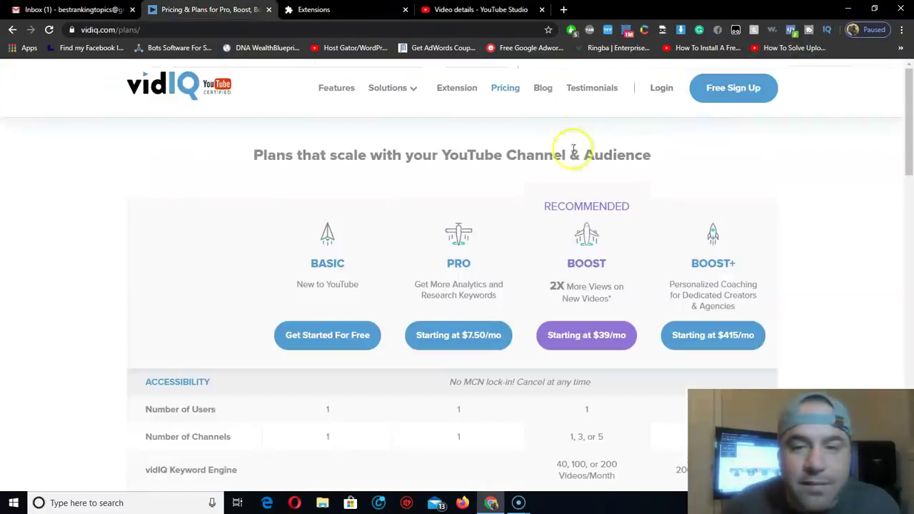
{"action": "scroll", "coordinate": [578, 300], "scroll_direction": "down", "scroll_amount": 2}
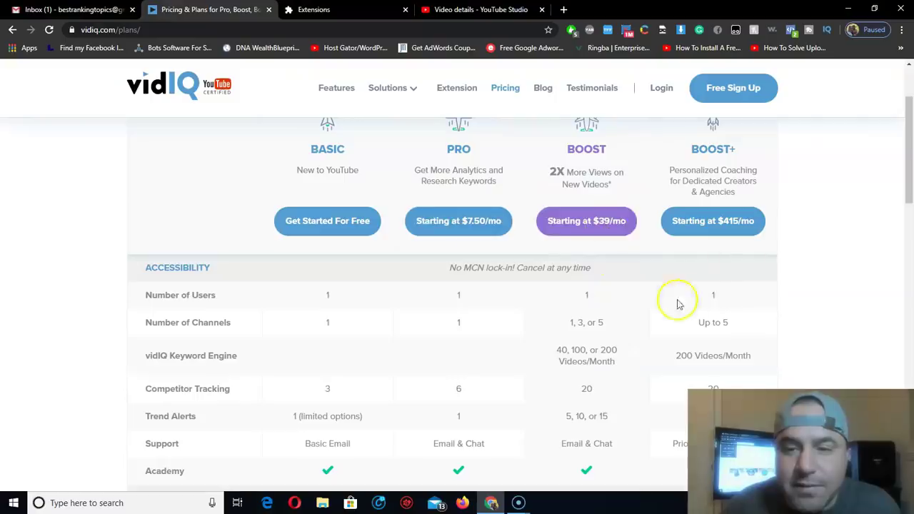
{"action": "scroll", "coordinate": [443, 214], "scroll_direction": "up", "scroll_amount": 2}
{"action": "left_click", "coordinate": [480, 9]}
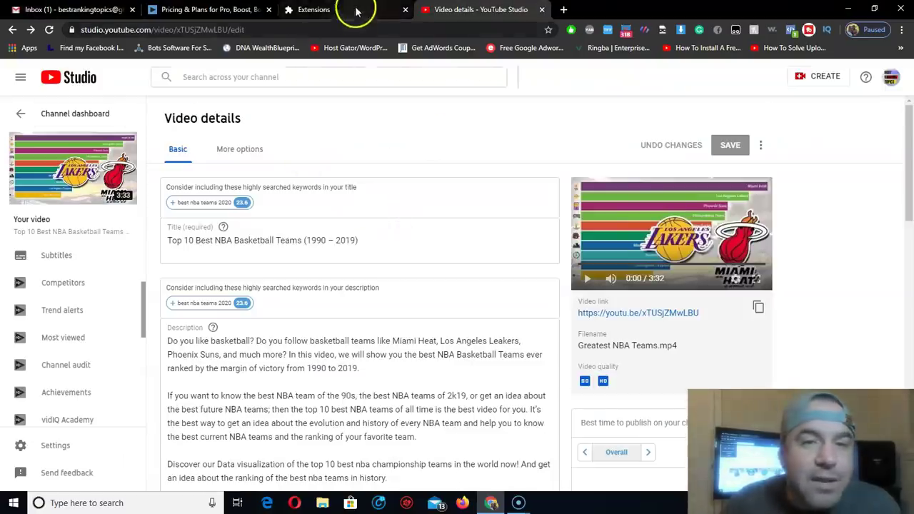
- Clear all logged errors for the vidIQ extension and return to the extensions list
{"action": "left_click", "coordinate": [328, 10]}
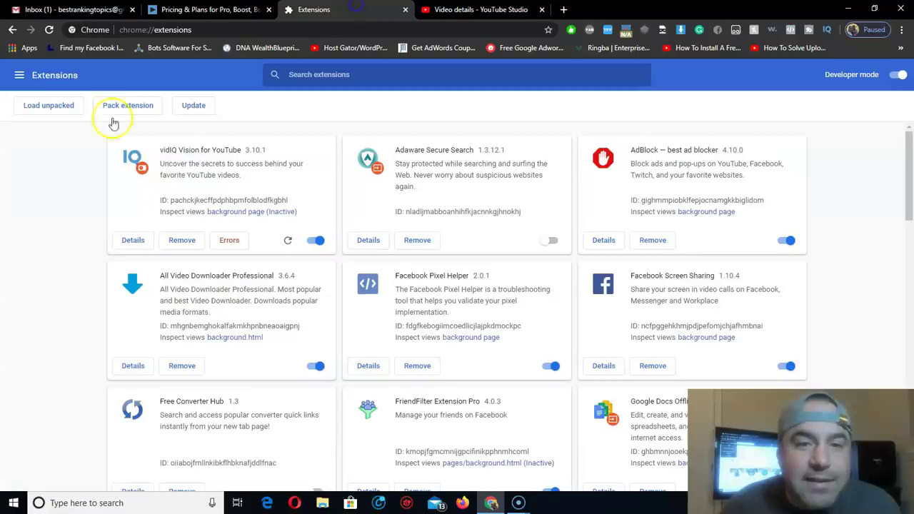
{"action": "left_click", "coordinate": [229, 240]}
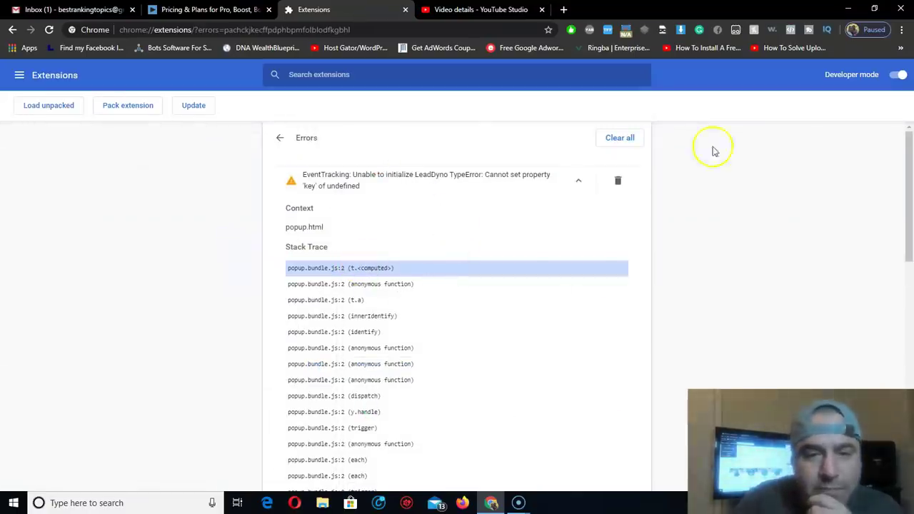
{"action": "left_click", "coordinate": [618, 138]}
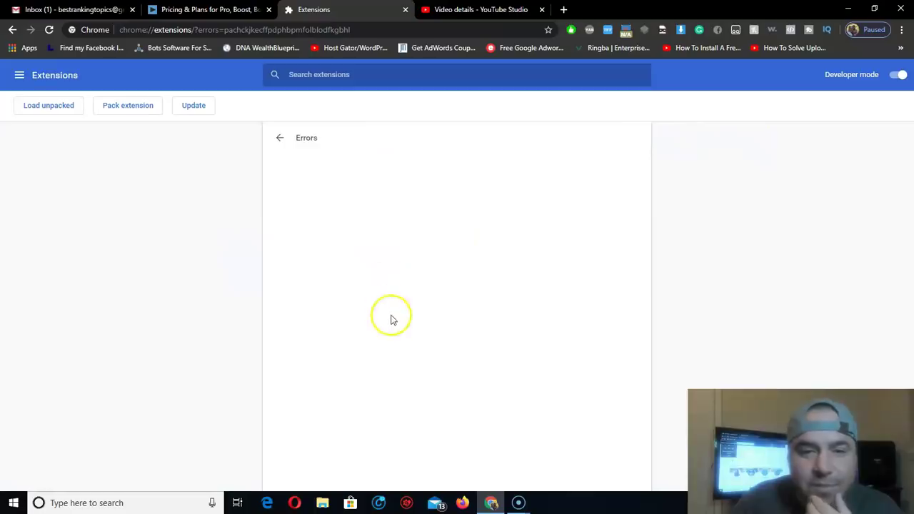
{"action": "left_click", "coordinate": [279, 139]}
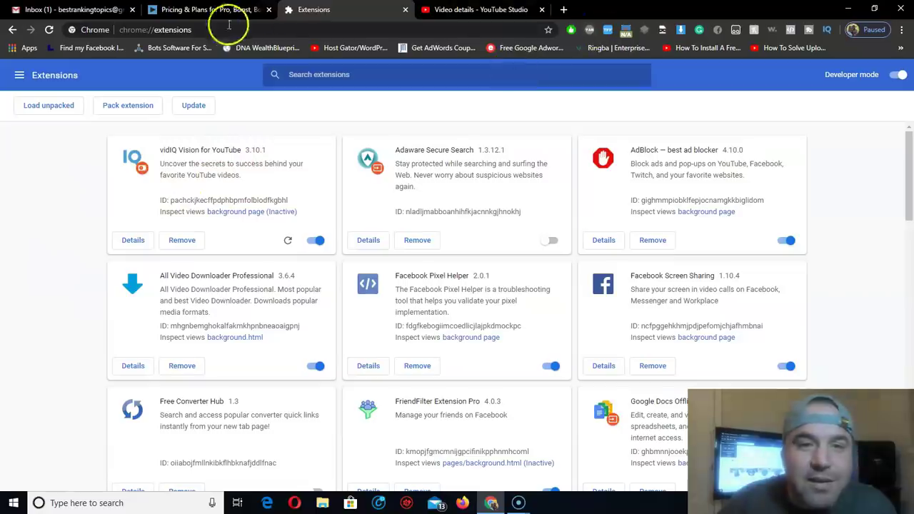
- Log in to vidIQ from the pricing page, then open vidIQ's shortcuts menu on the NBA video details
{"action": "left_click", "coordinate": [180, 10]}
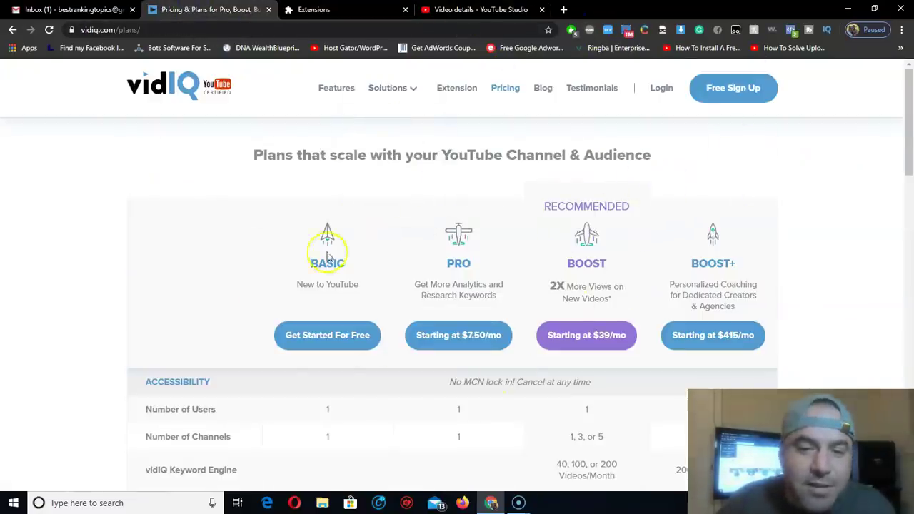
{"action": "left_click", "coordinate": [658, 88]}
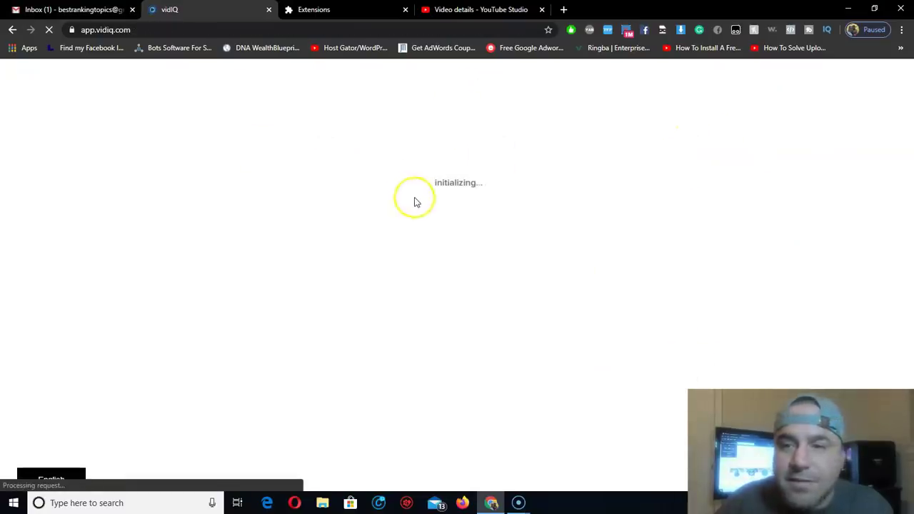
{"action": "left_click", "coordinate": [459, 13]}
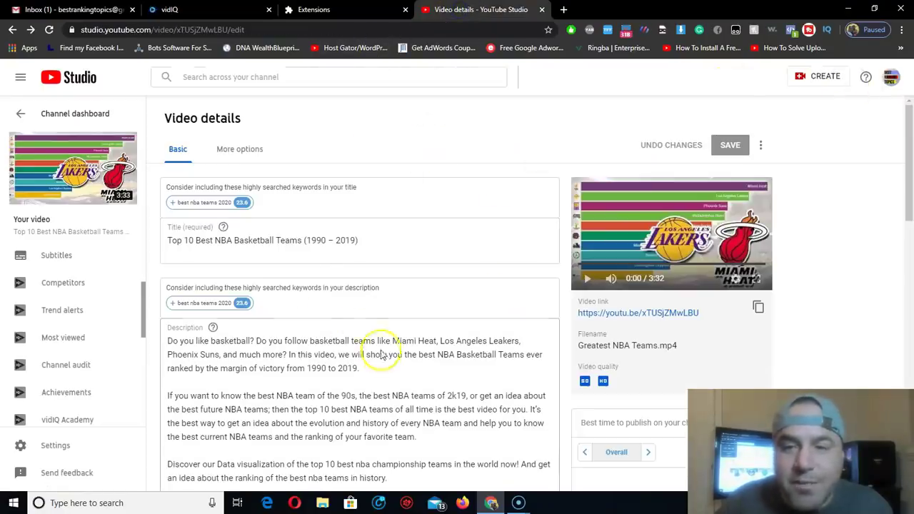
{"action": "scroll", "coordinate": [393, 350], "scroll_direction": "down", "scroll_amount": 10}
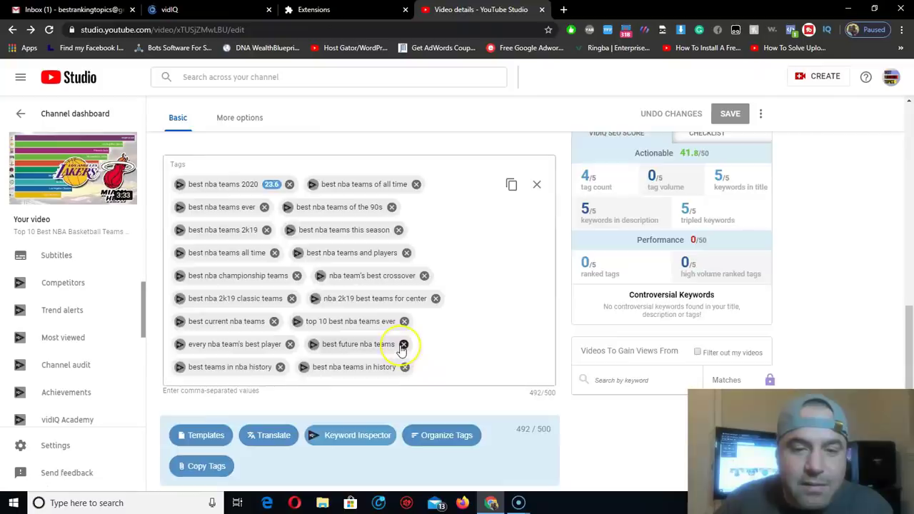
{"action": "scroll", "coordinate": [402, 348], "scroll_direction": "up", "scroll_amount": 10}
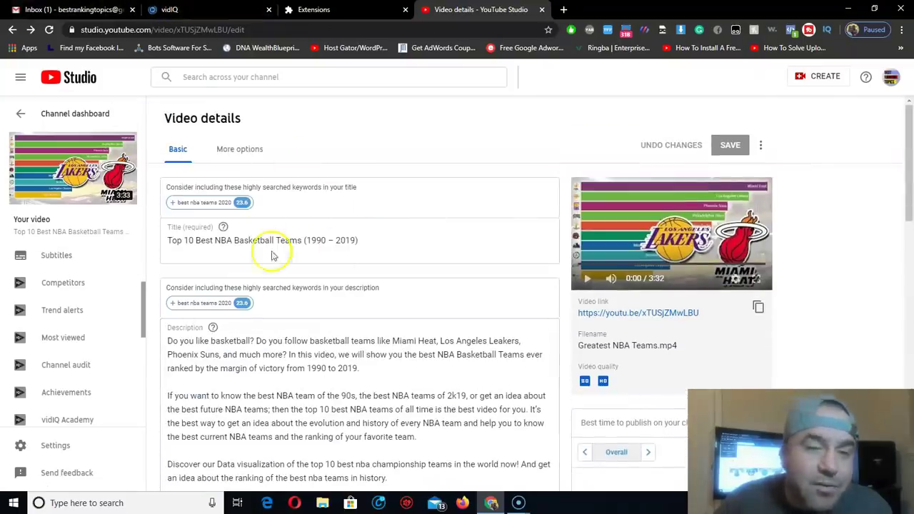
{"action": "left_click", "coordinate": [829, 31]}
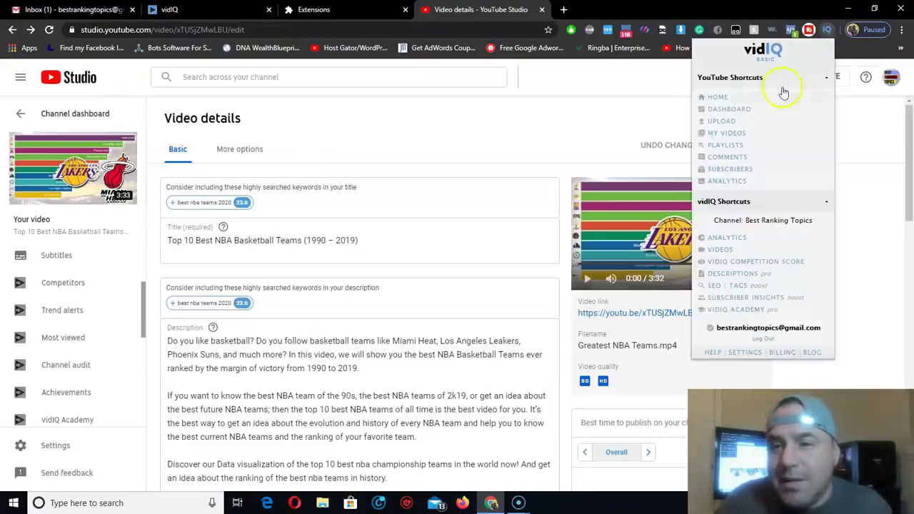
{"action": "left_click", "coordinate": [620, 79]}
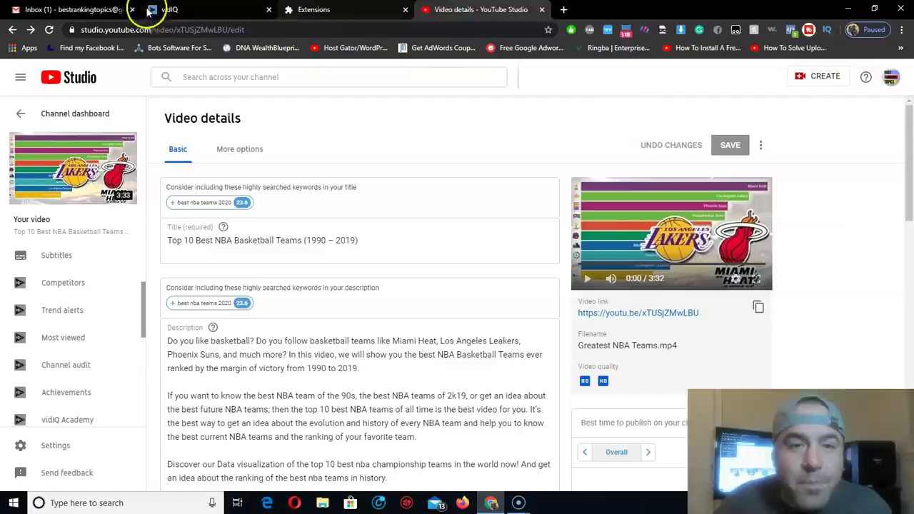
{"action": "left_click", "coordinate": [187, 7]}
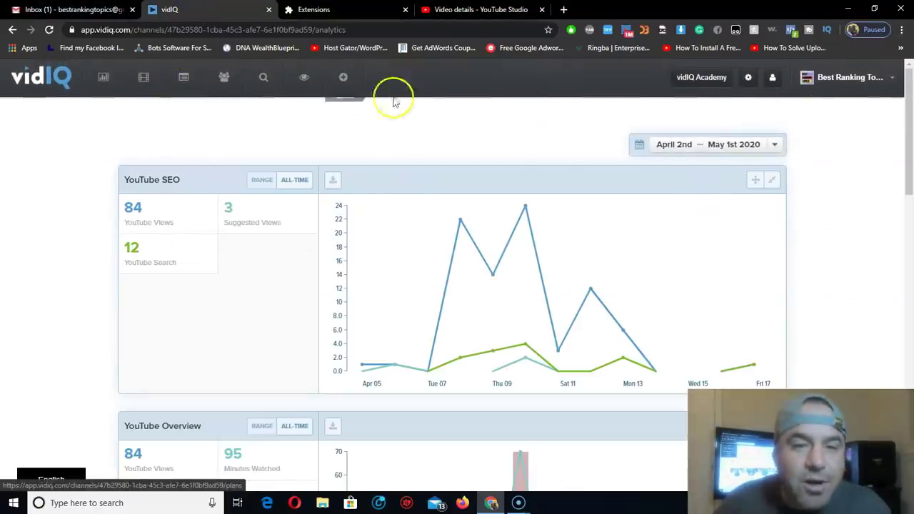
{"action": "scroll", "coordinate": [528, 330], "scroll_direction": "down", "scroll_amount": 3}
{"action": "scroll", "coordinate": [528, 330], "scroll_direction": "up", "scroll_amount": 3}
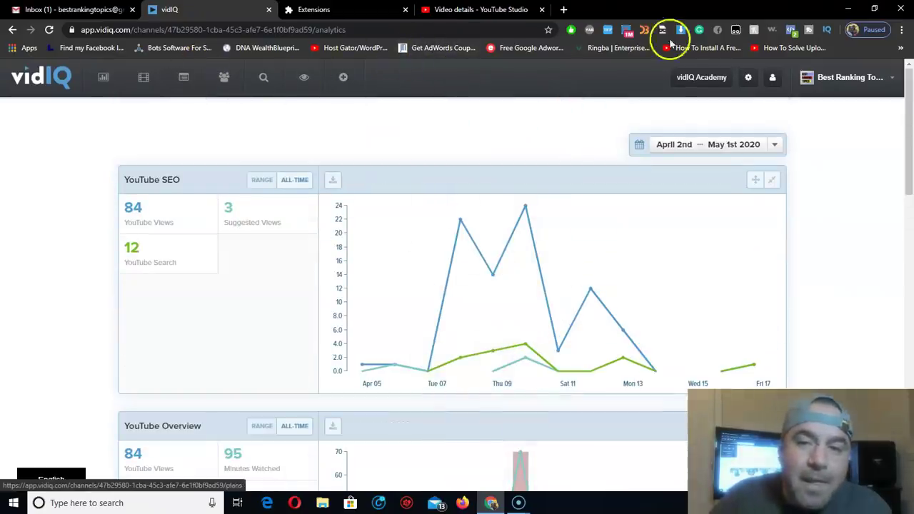
{"action": "left_click", "coordinate": [773, 80]}
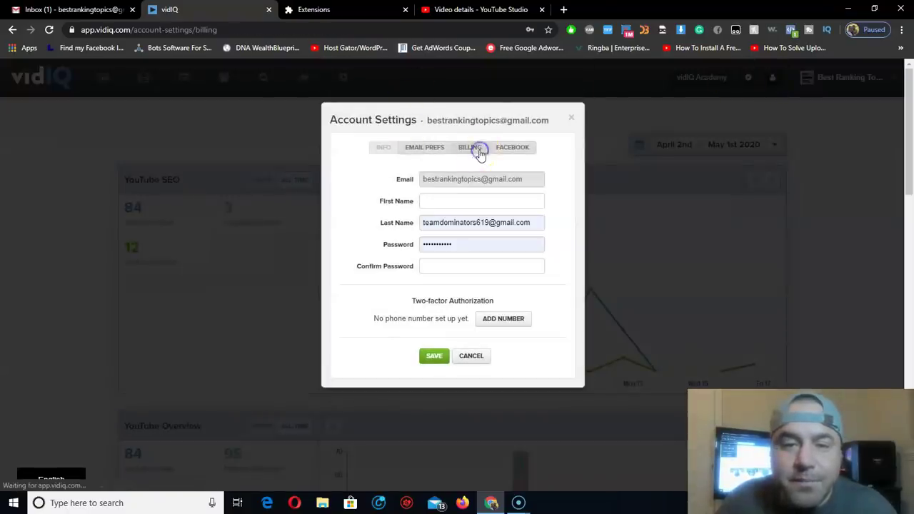
{"action": "left_click", "coordinate": [479, 150]}
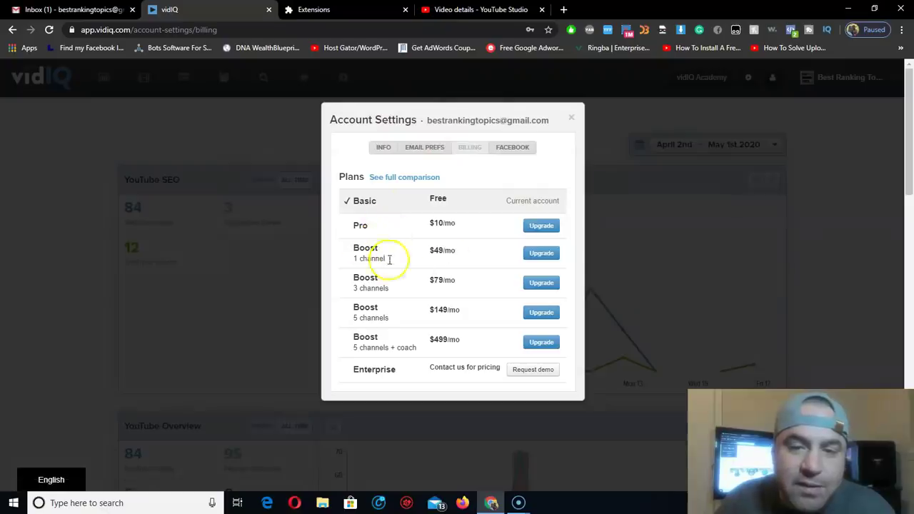
{"action": "left_click", "coordinate": [573, 118]}
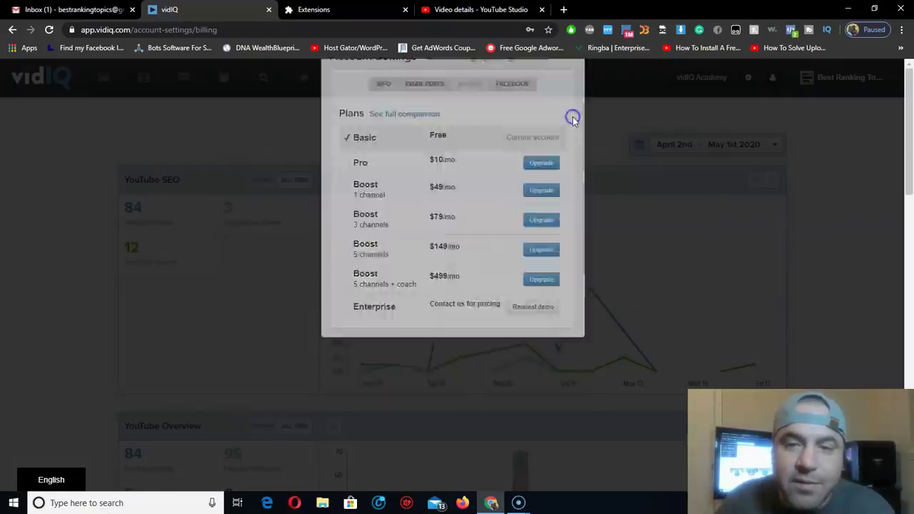
{"action": "left_click", "coordinate": [478, 9]}
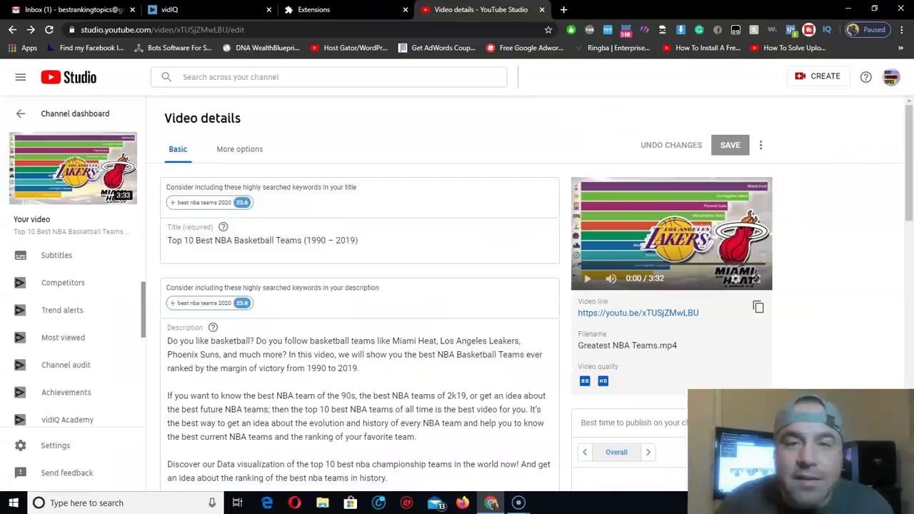
- Return to the Channel dashboard, showing the latest NBA video at 50 views
{"action": "left_click", "coordinate": [80, 83]}
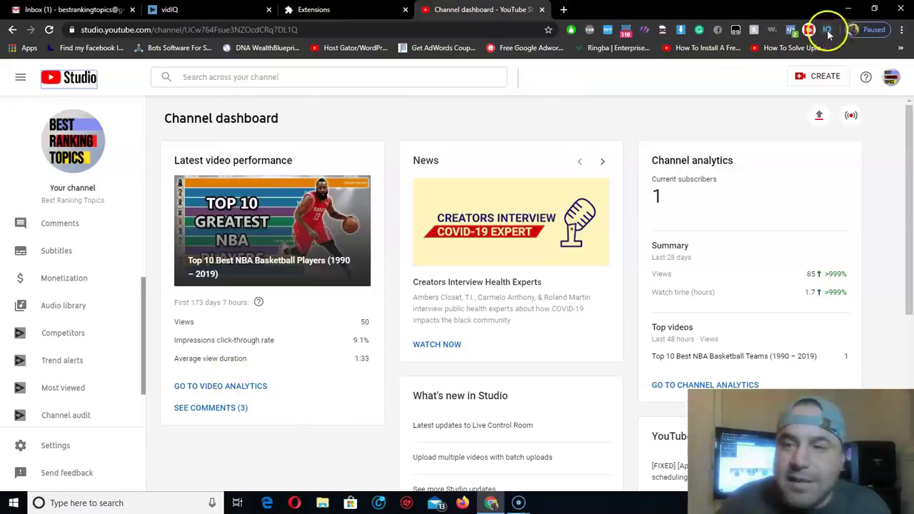
- Open Keyword Research in the vidIQ web app's SEO tools, then go to Chrome's extensions list
{"action": "left_click", "coordinate": [257, 10]}
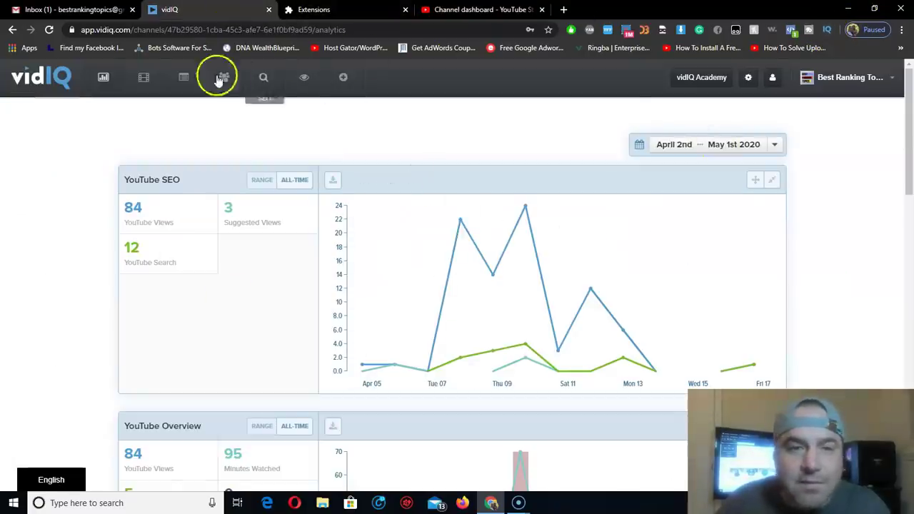
{"action": "left_click", "coordinate": [264, 79]}
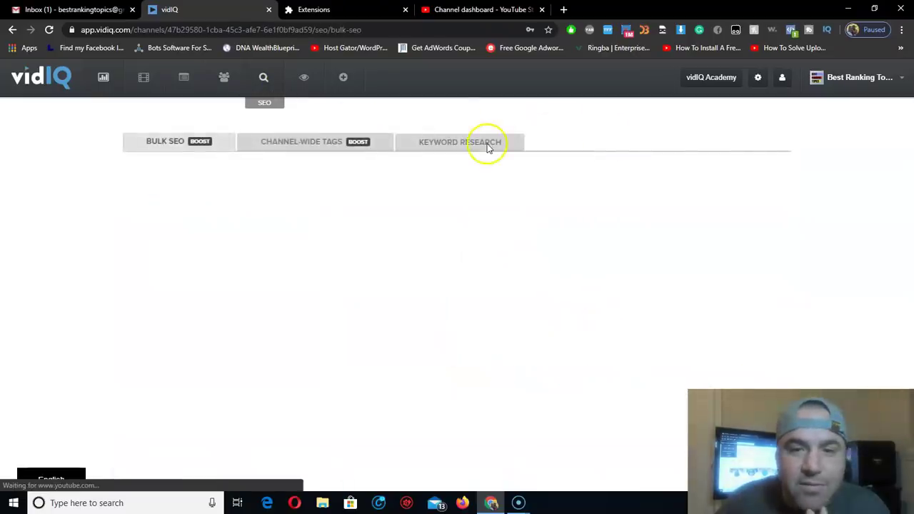
{"action": "left_click", "coordinate": [485, 145]}
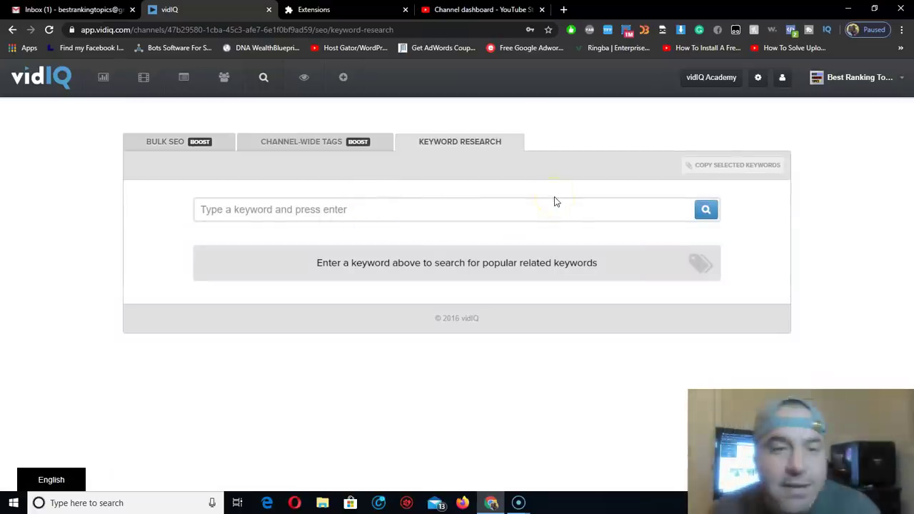
{"action": "left_click", "coordinate": [345, 12]}
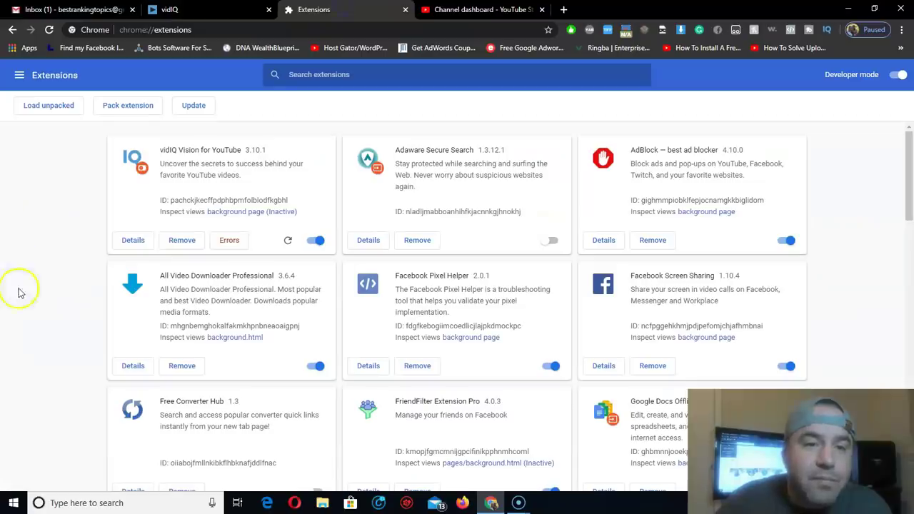
- Clear the vidIQ extension's new error entry and go back to the extensions list
{"action": "left_click", "coordinate": [244, 241]}
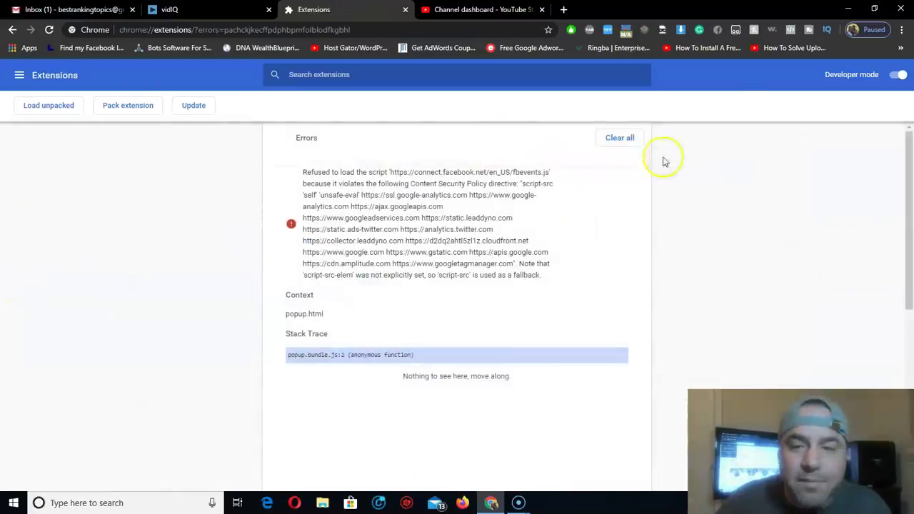
{"action": "left_click", "coordinate": [621, 137]}
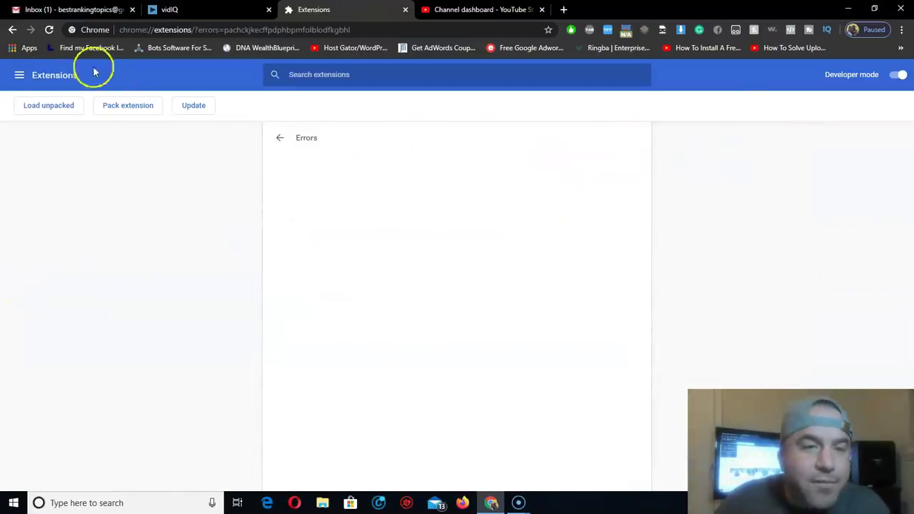
{"action": "left_click", "coordinate": [273, 146]}
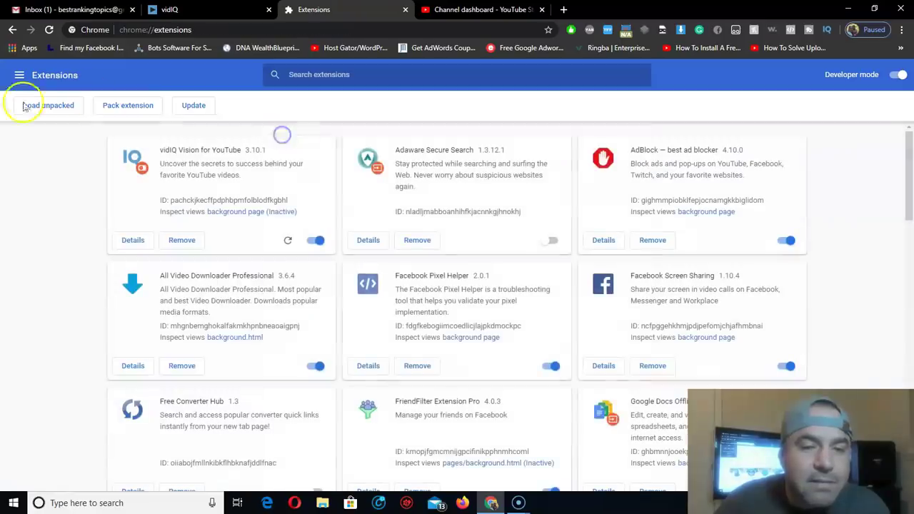